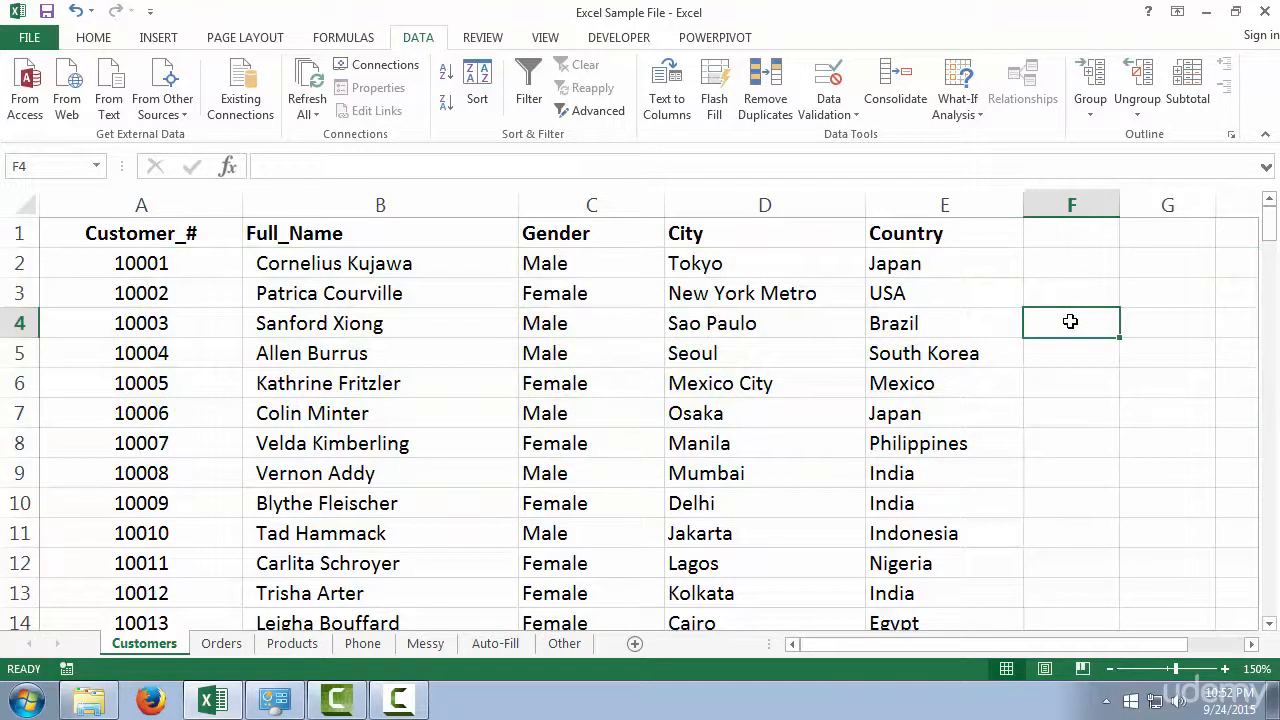
# - Try the spelling variants M, m and MALE in the first Gender cell, C2
pyautogui.click(579, 268)
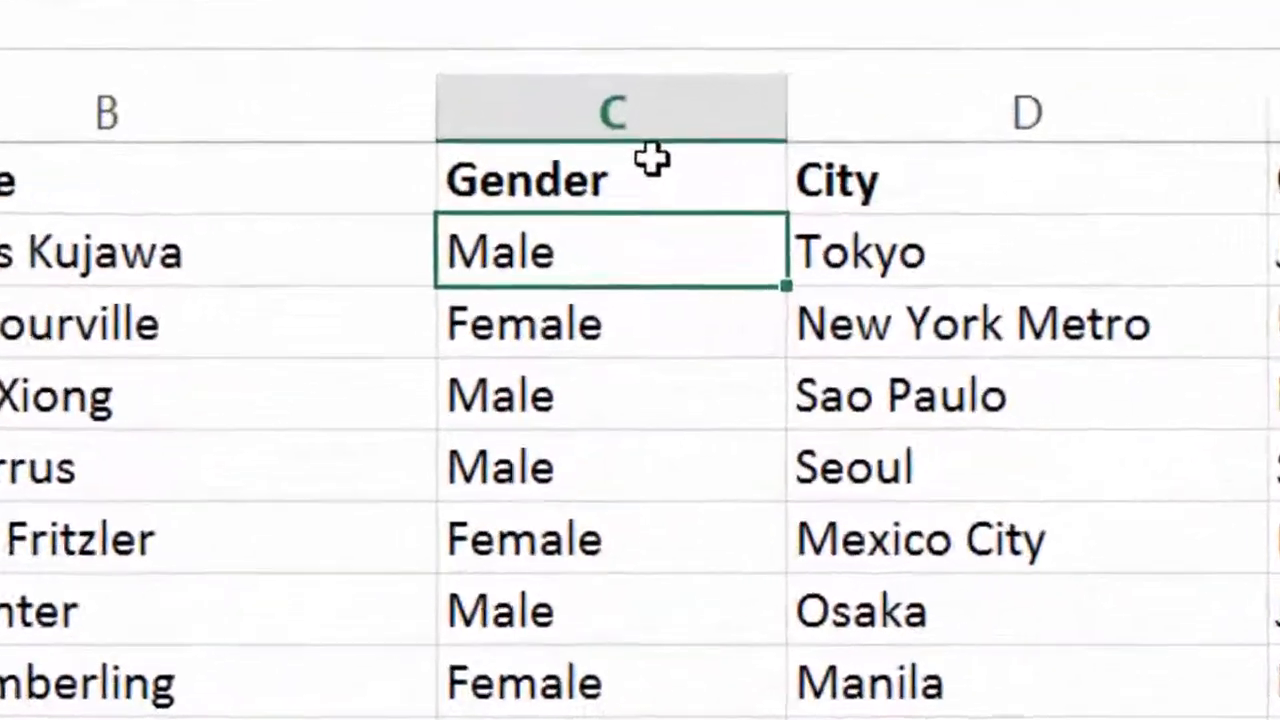
pyautogui.write('M')
pyautogui.press('BackSpace')
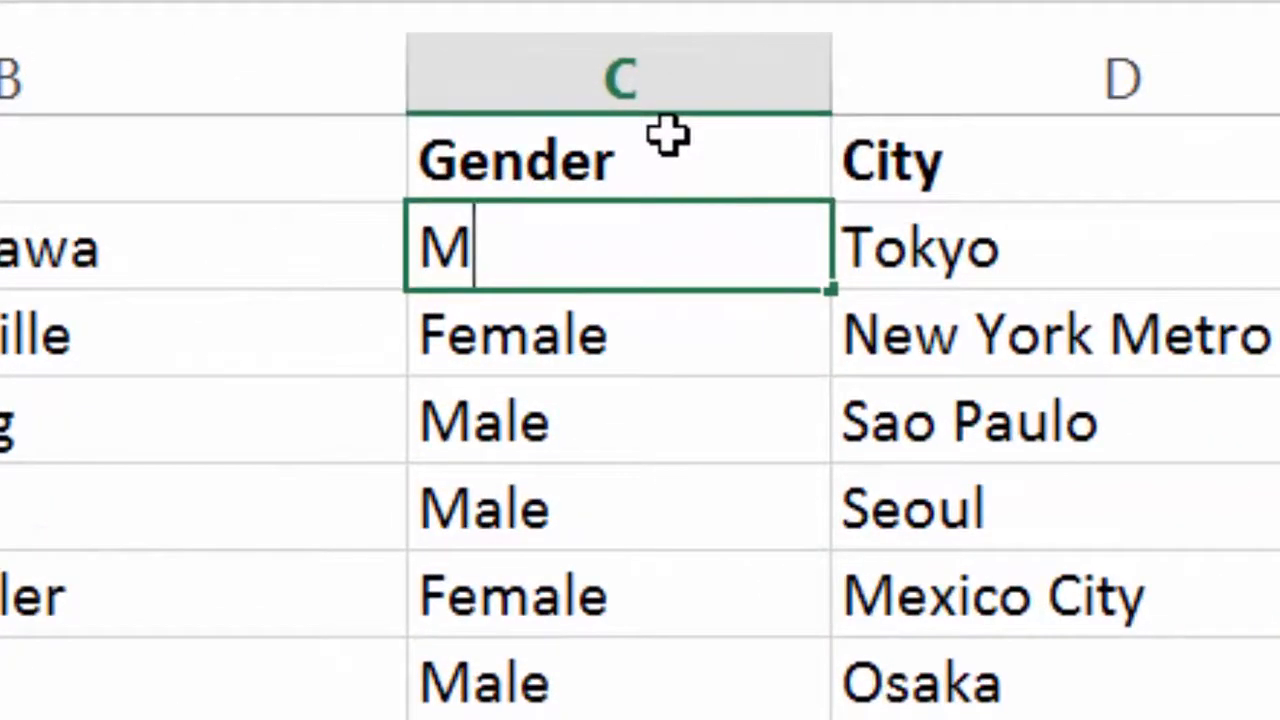
pyautogui.press('BackSpace')
pyautogui.write('m')
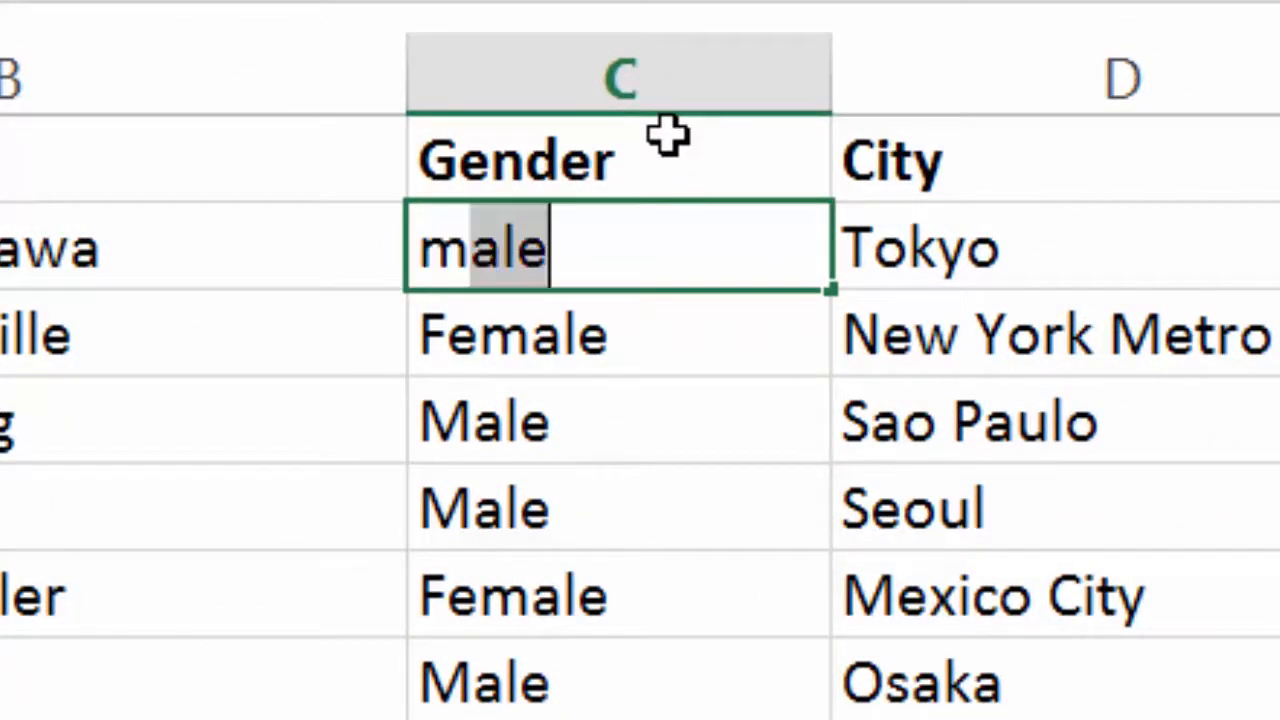
pyautogui.press('BackSpace')
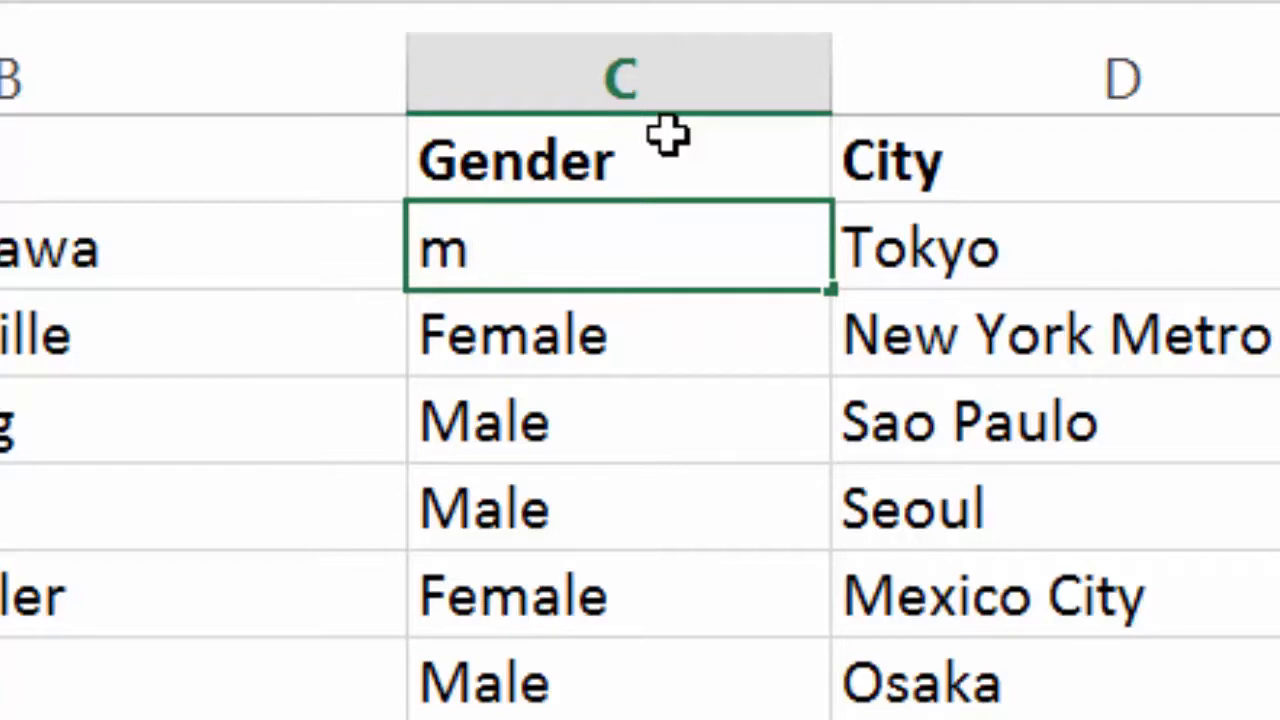
pyautogui.press('BackSpace')
pyautogui.write('MALE')
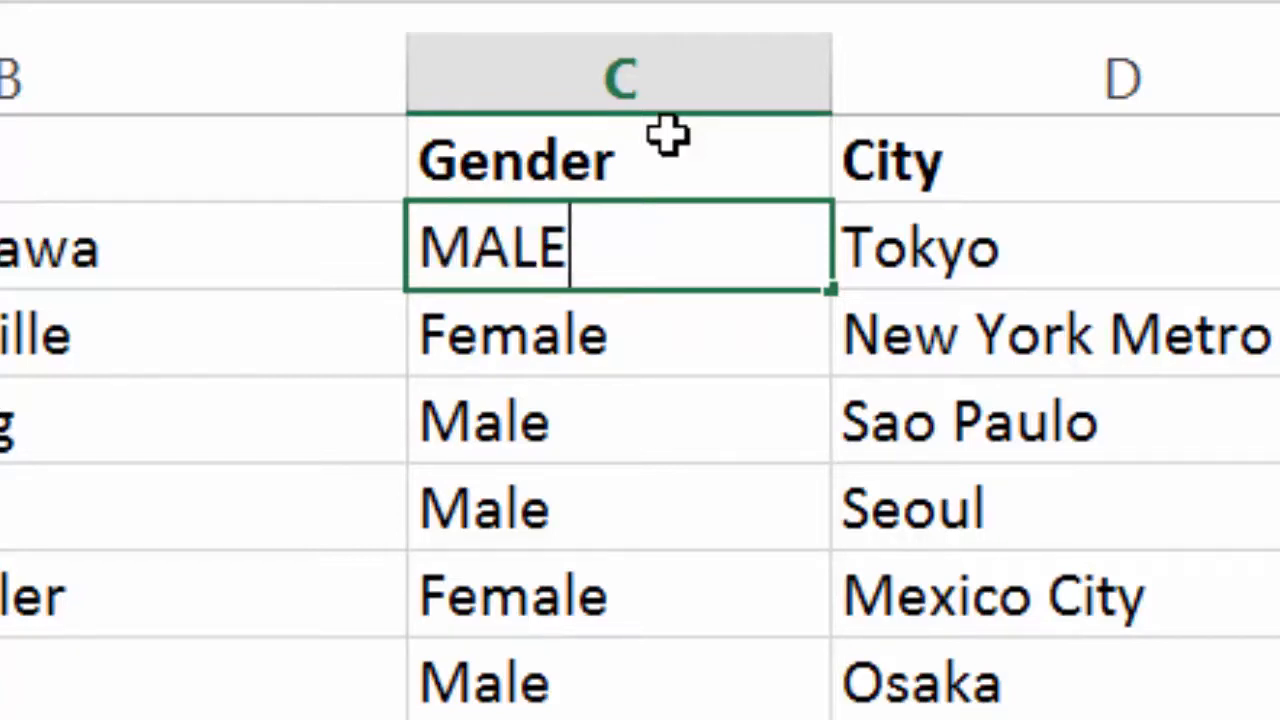
# - Replace the text being entered in C2 with "Male (I think)"
pyautogui.press('BackSpace')
pyautogui.press('BackSpace')
pyautogui.press('BackSpace')
pyautogui.press('BackSpace')
pyautogui.write('Male (')
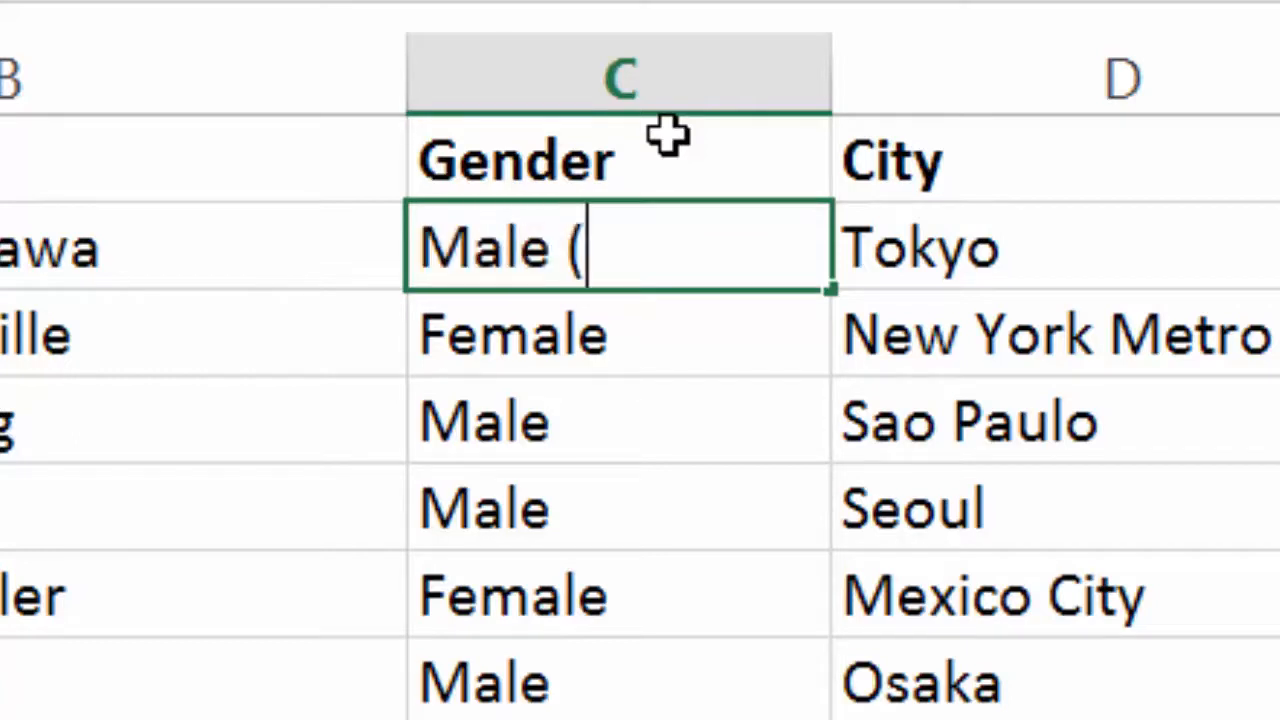
pyautogui.write('I think)')
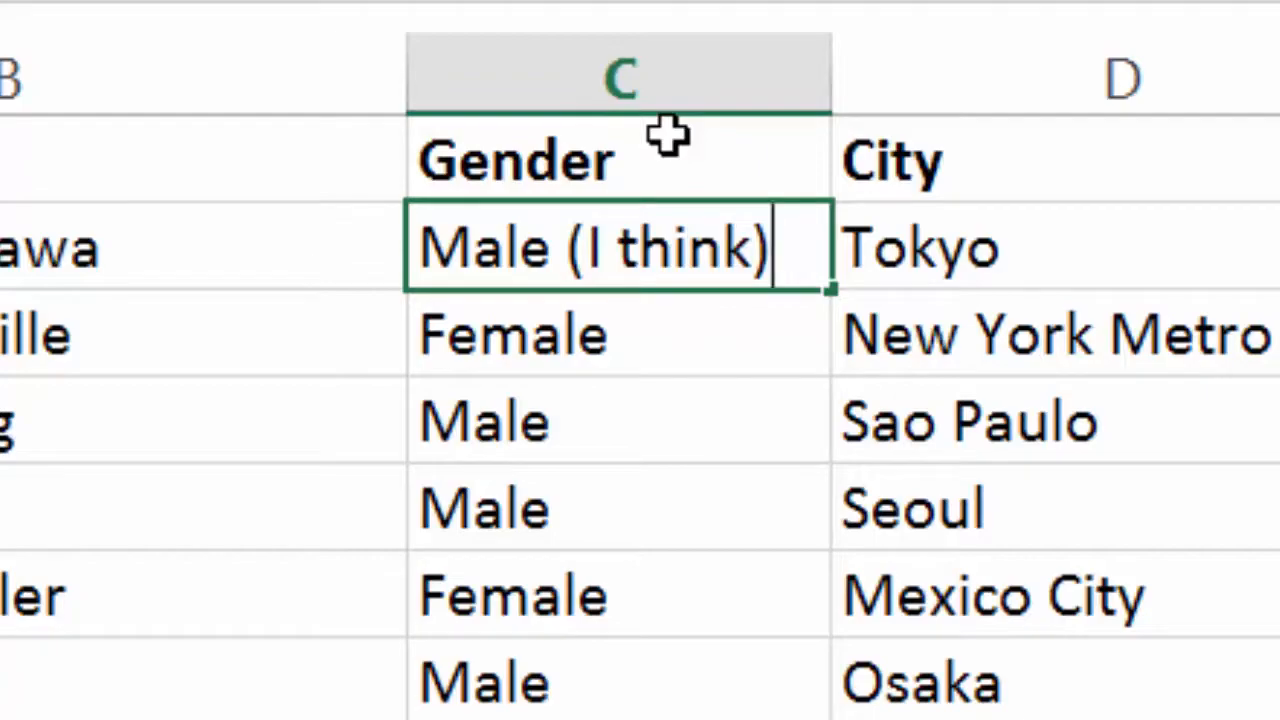
# - Trim the entry in C2 back to Male and commit it
pyautogui.press('BackSpace')
pyautogui.press('BackSpace')
pyautogui.press('BackSpace')
pyautogui.press('BackSpace')
pyautogui.press('BackSpace')
pyautogui.press('BackSpace')
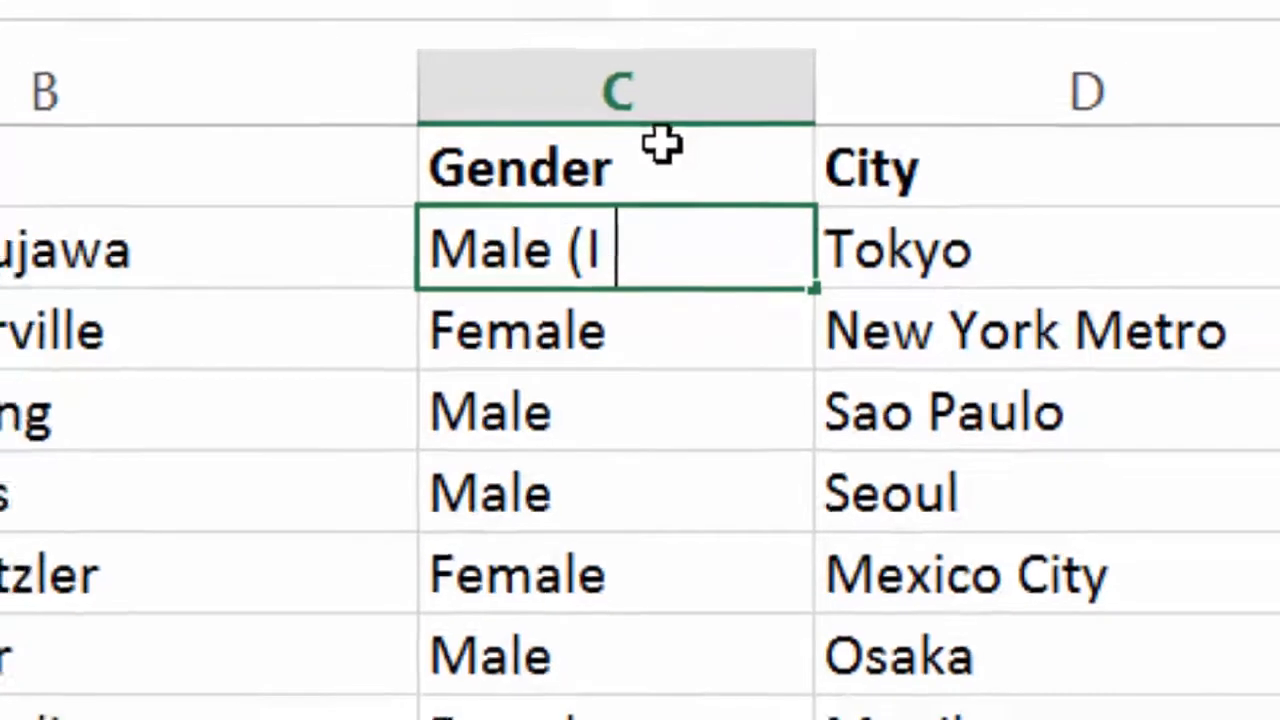
pyautogui.press('BackSpace')
pyautogui.press('BackSpace')
pyautogui.press('BackSpace')
pyautogui.press('BackSpace')
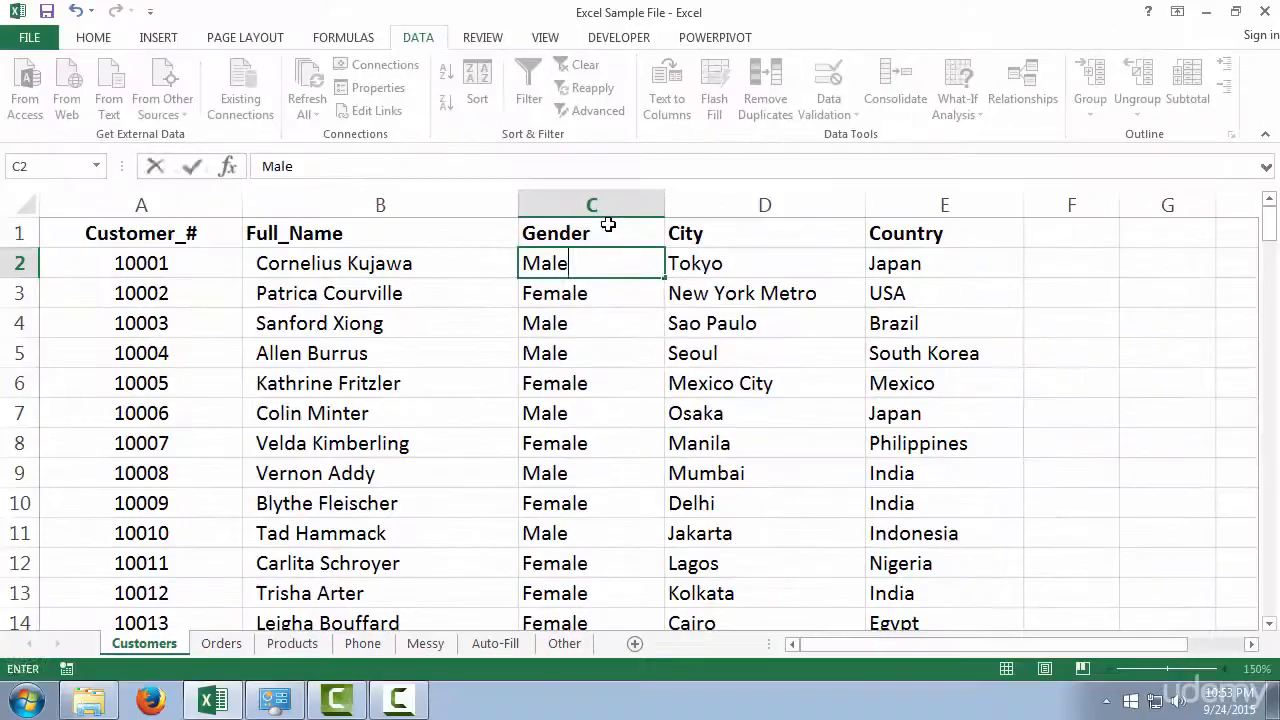
pyautogui.press('Return')
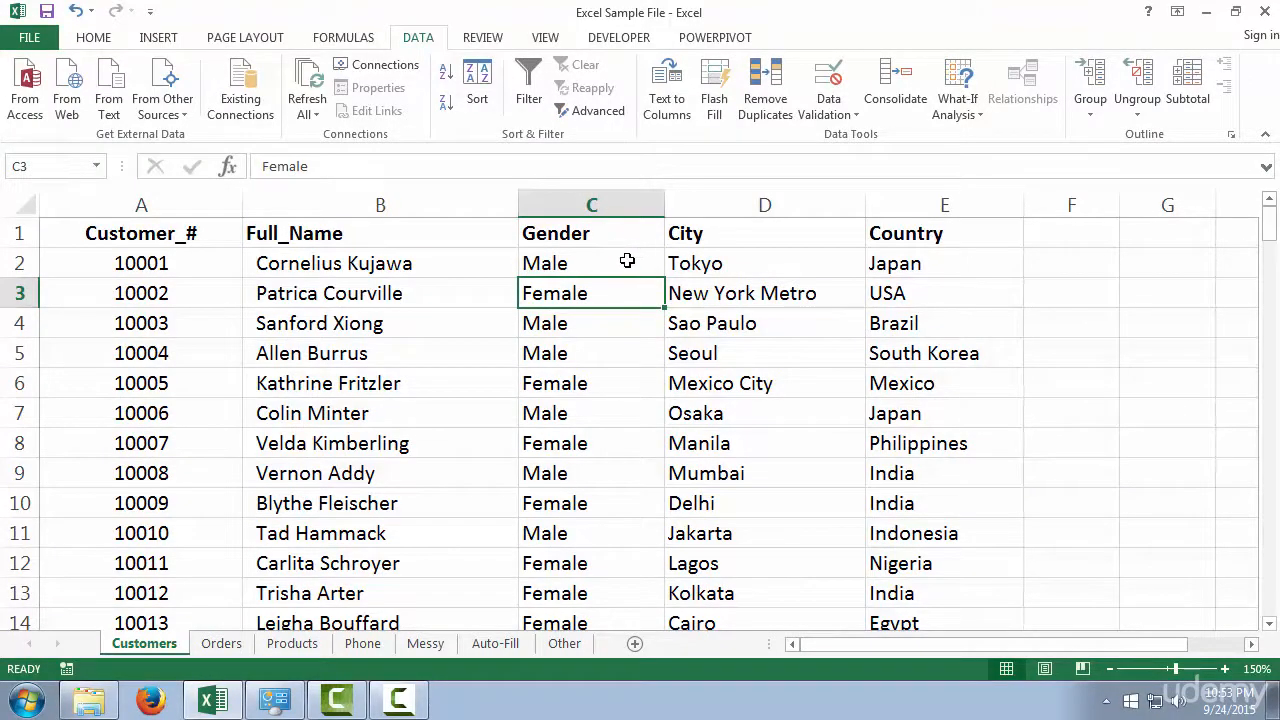
# - Look over the Gender entries from C2 down to C152, and return to C2
pyautogui.moveTo(627, 261); pyautogui.dragTo(600, 574)
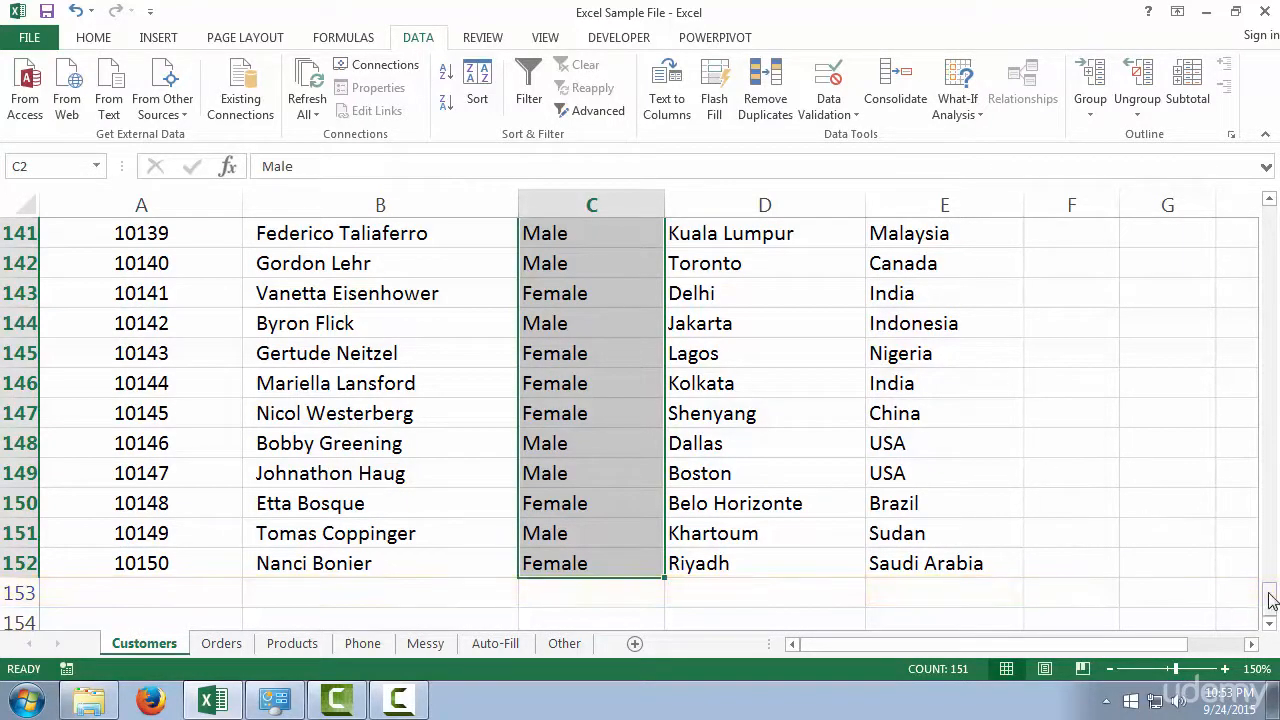
pyautogui.moveTo(1272, 600); pyautogui.dragTo(1269, 207)
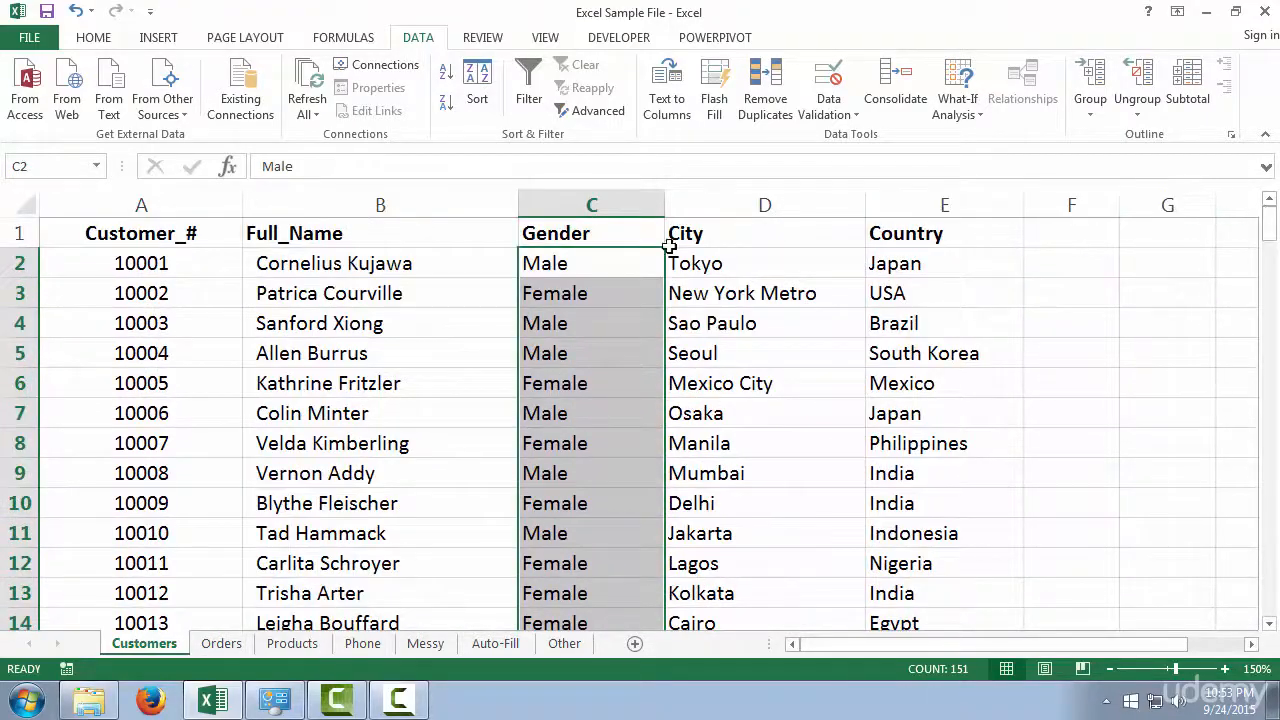
pyautogui.click(603, 260)
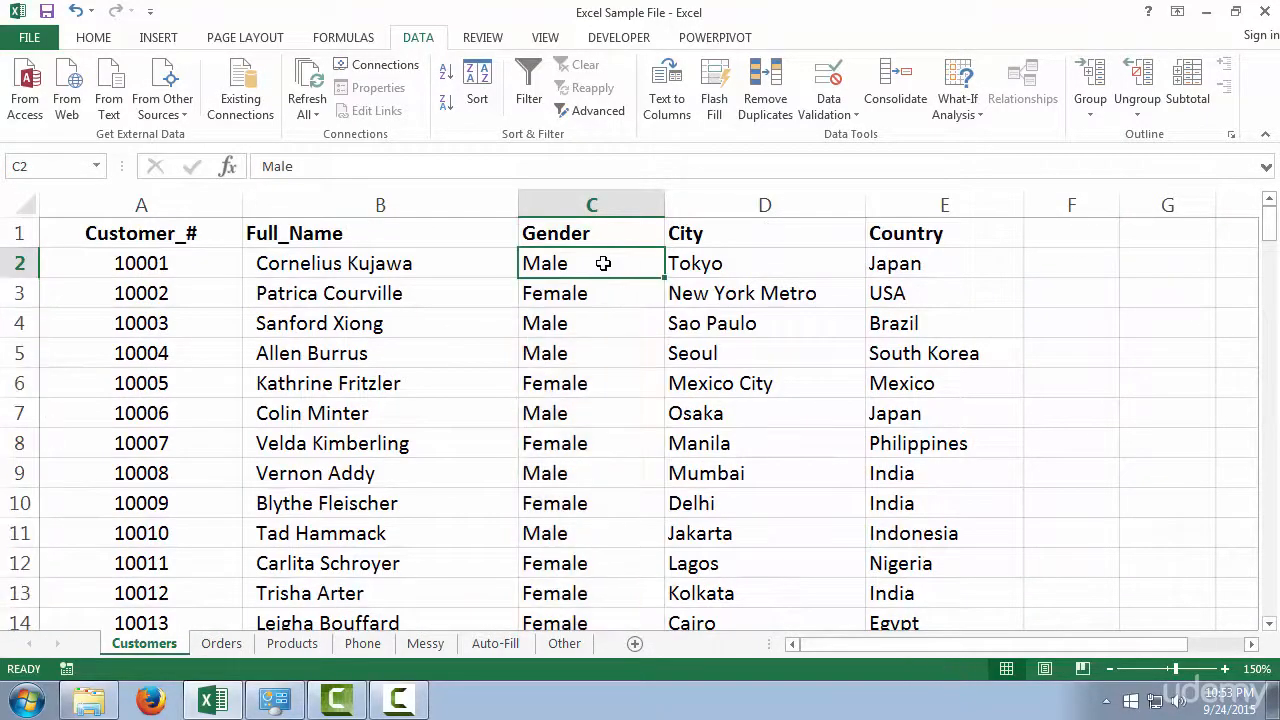
# - Start a data validation rule on the whole Gender column C that allows a List
pyautogui.click(590, 203)
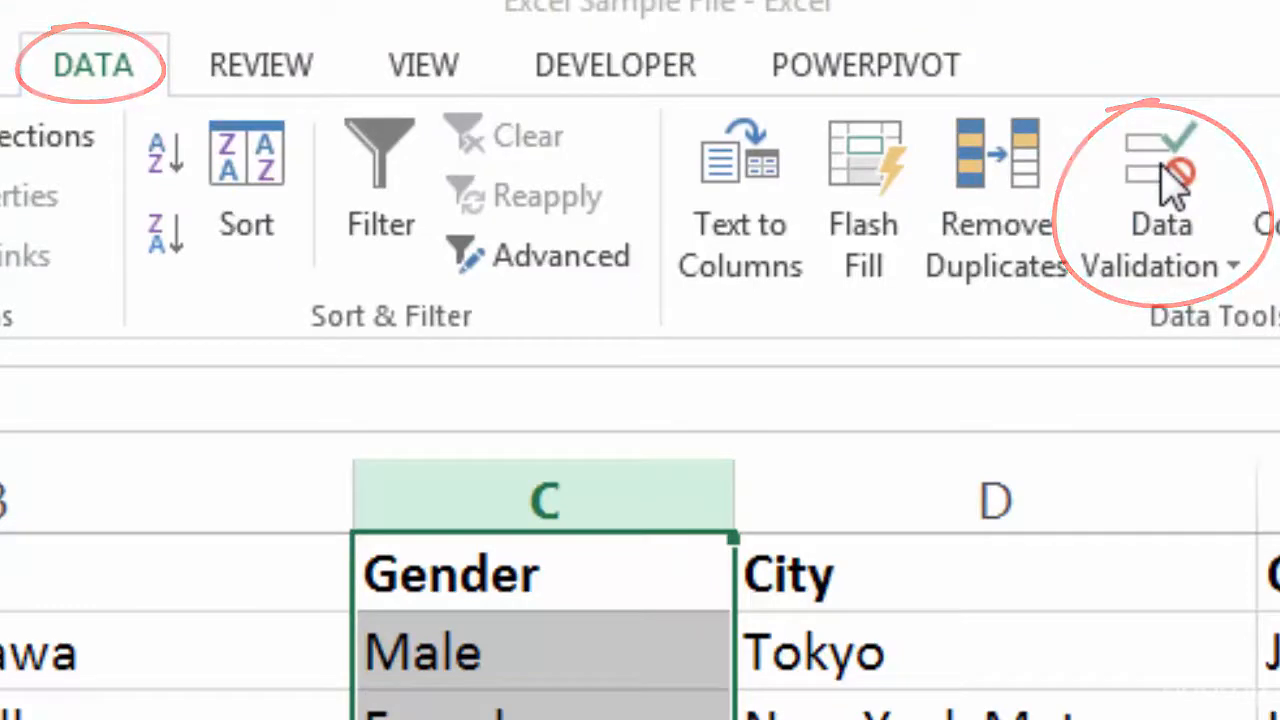
pyautogui.click(1168, 190)
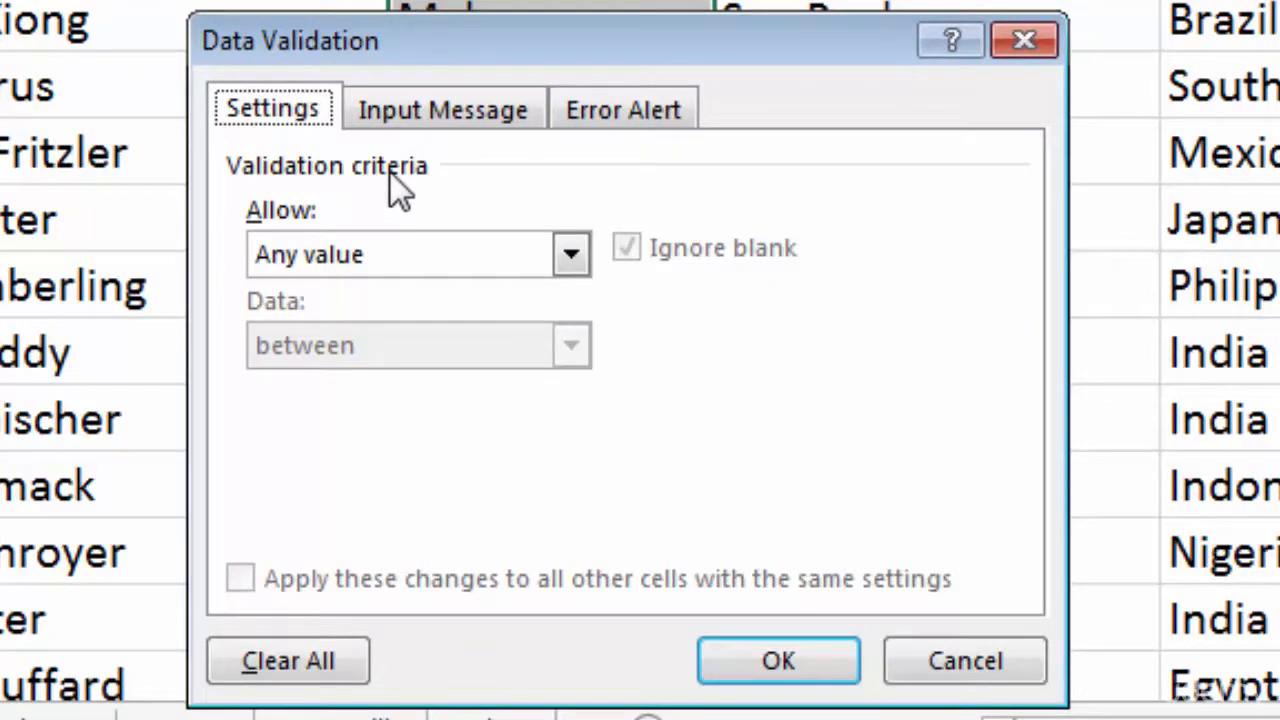
pyautogui.click(571, 255)
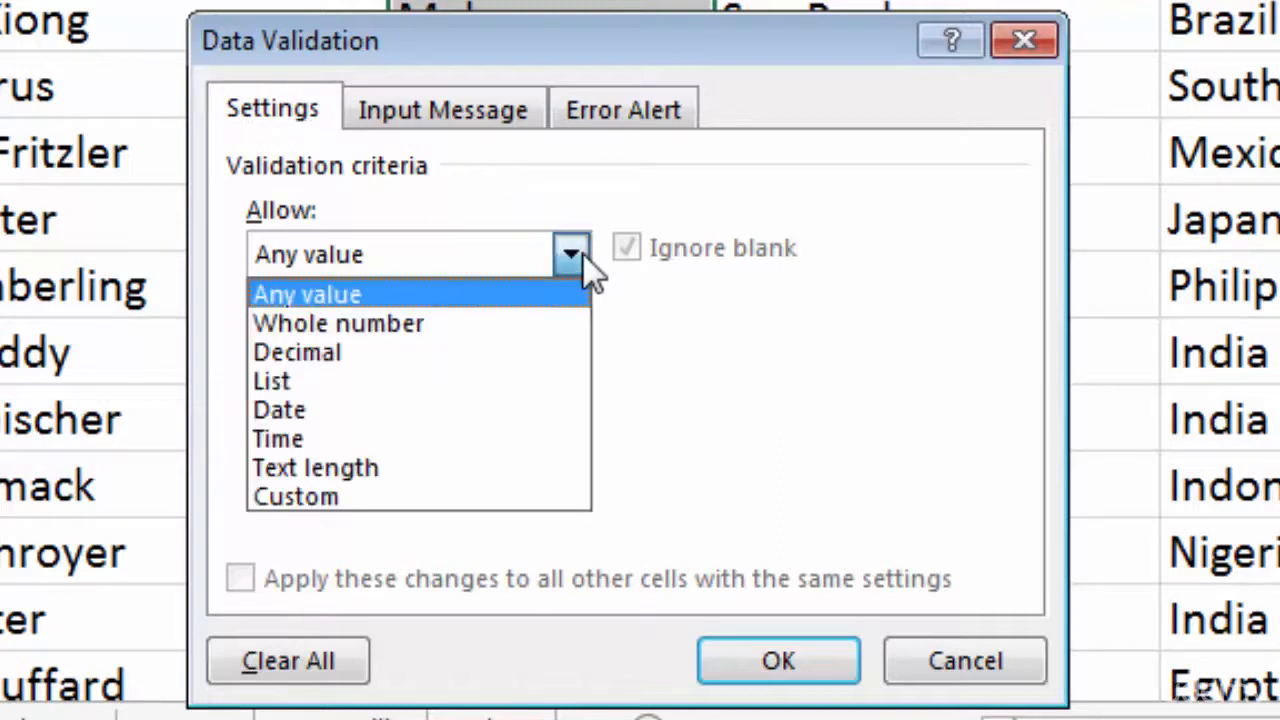
pyautogui.click(368, 381)
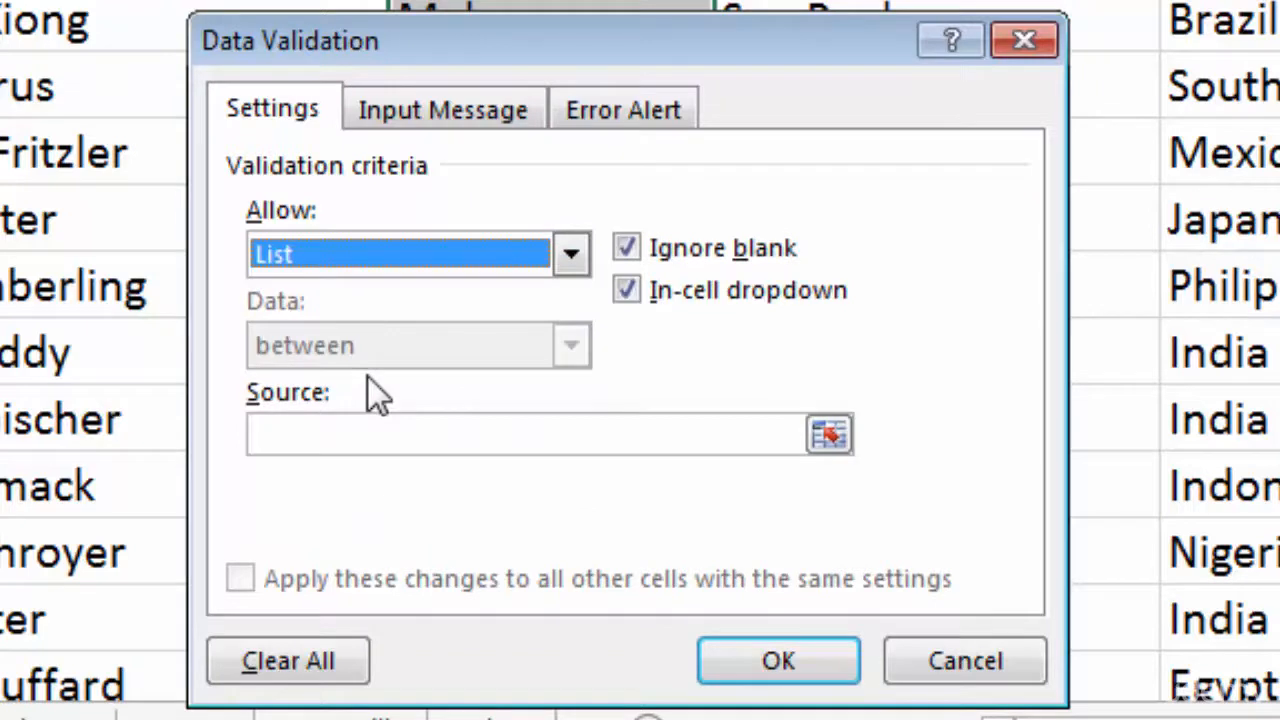
# - Try Male,Female as the directly entered list source, and clear the source again
pyautogui.click(338, 427)
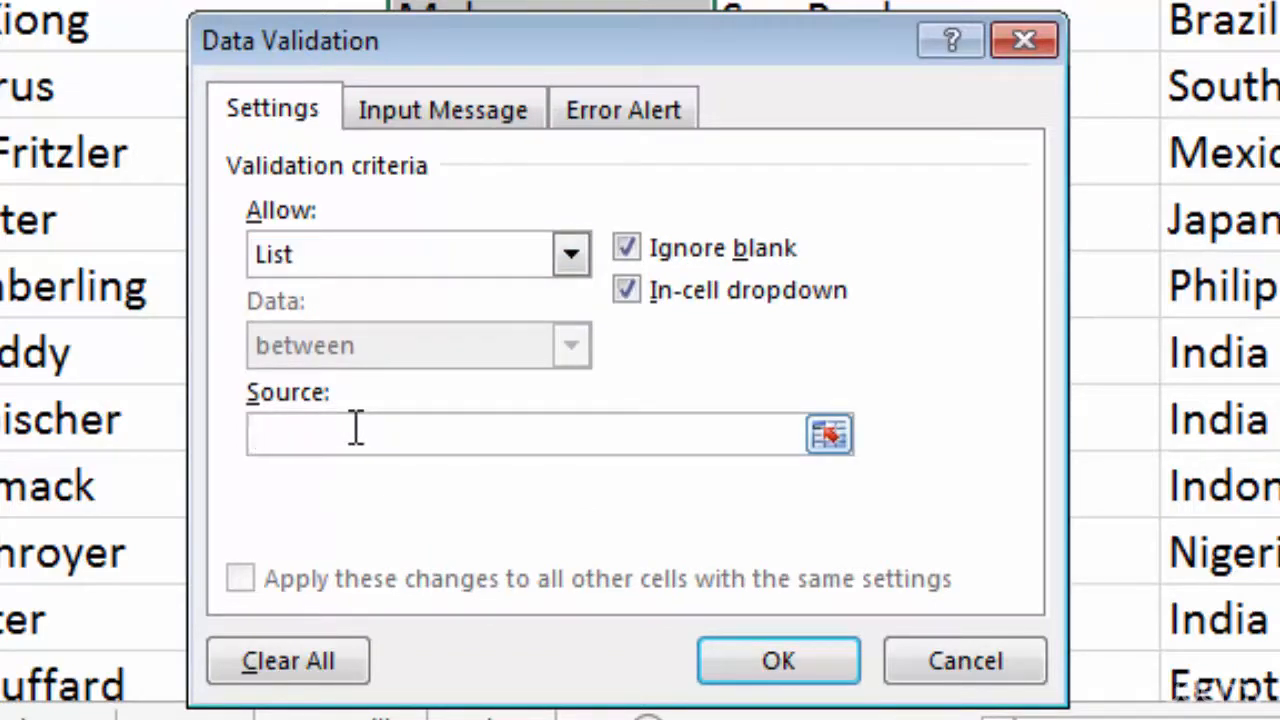
pyautogui.write('Male,Female')
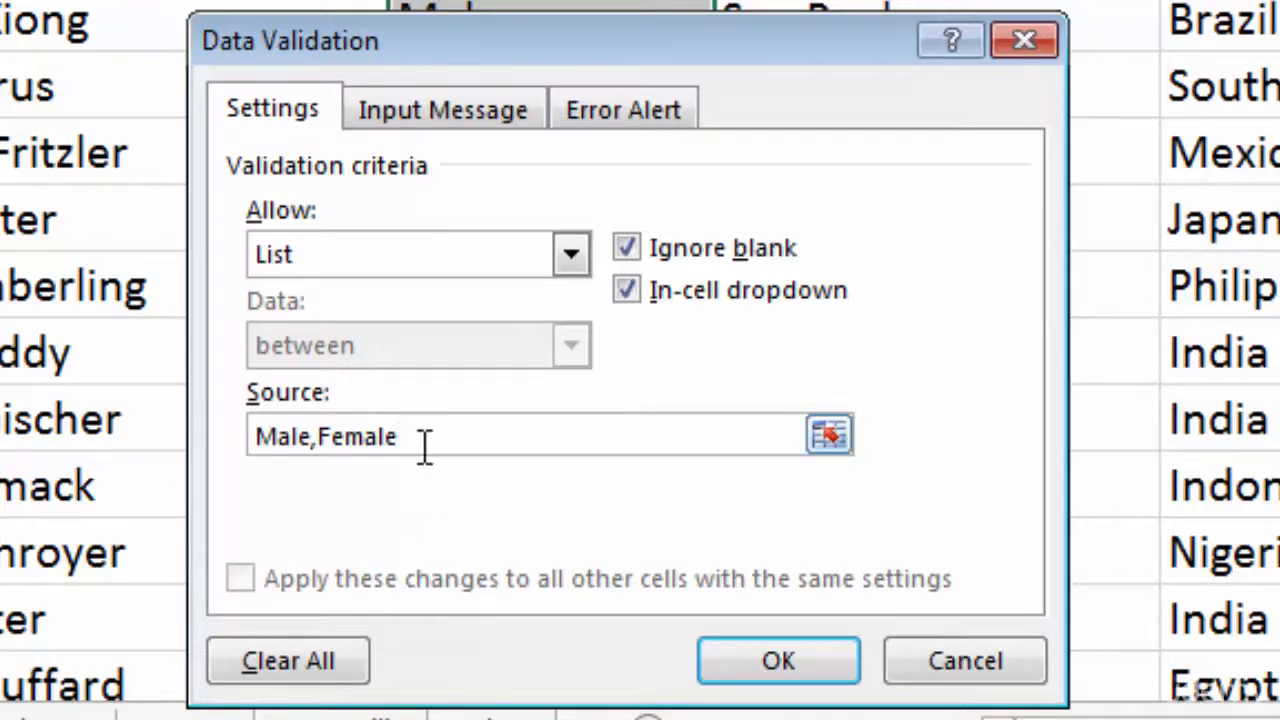
pyautogui.moveTo(425, 445); pyautogui.dragTo(182, 450)
pyautogui.press('BackSpace')
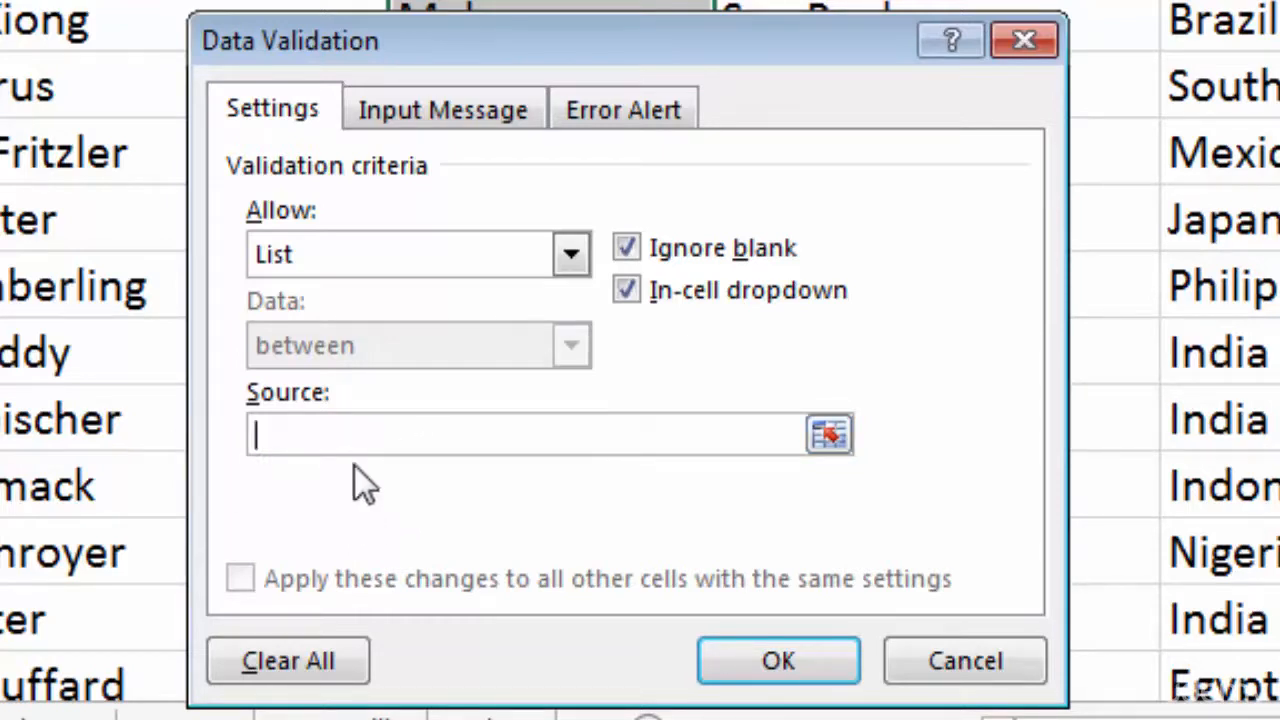
# - Set the validation list source to cells G3:G4 on the Other sheet and apply the rule to the Gender column
pyautogui.click(830, 435)
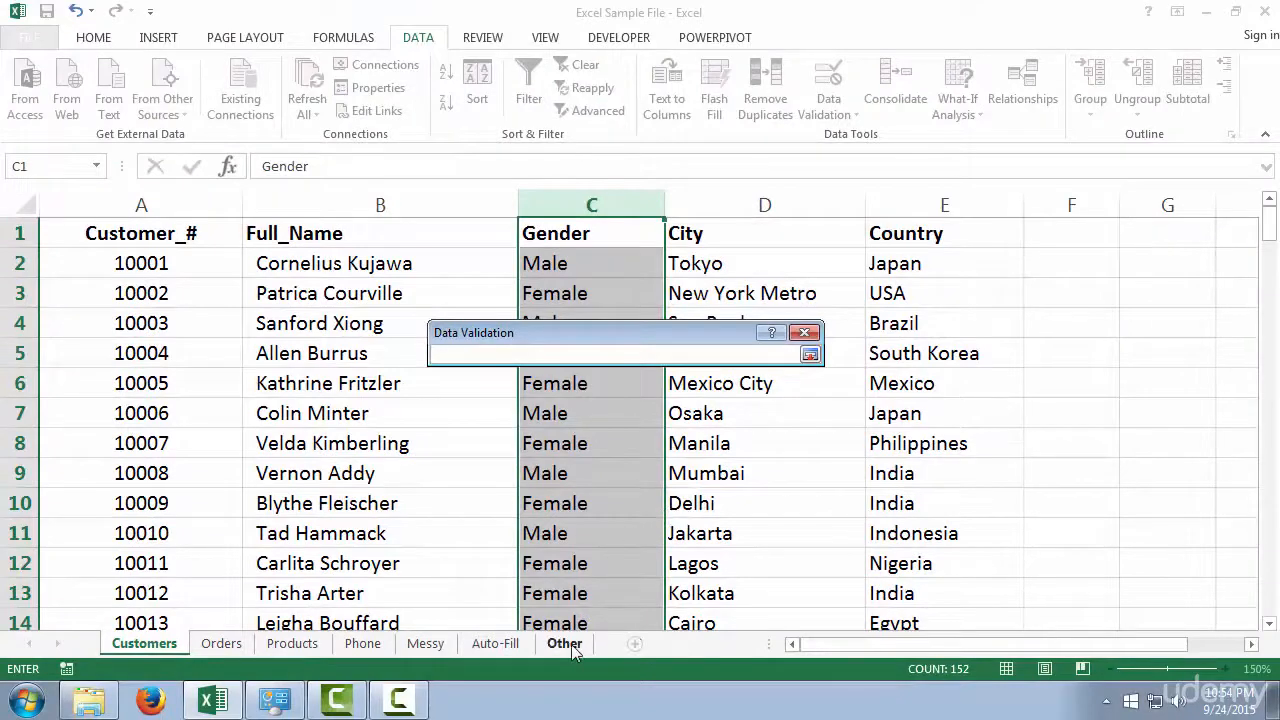
pyautogui.click(566, 644)
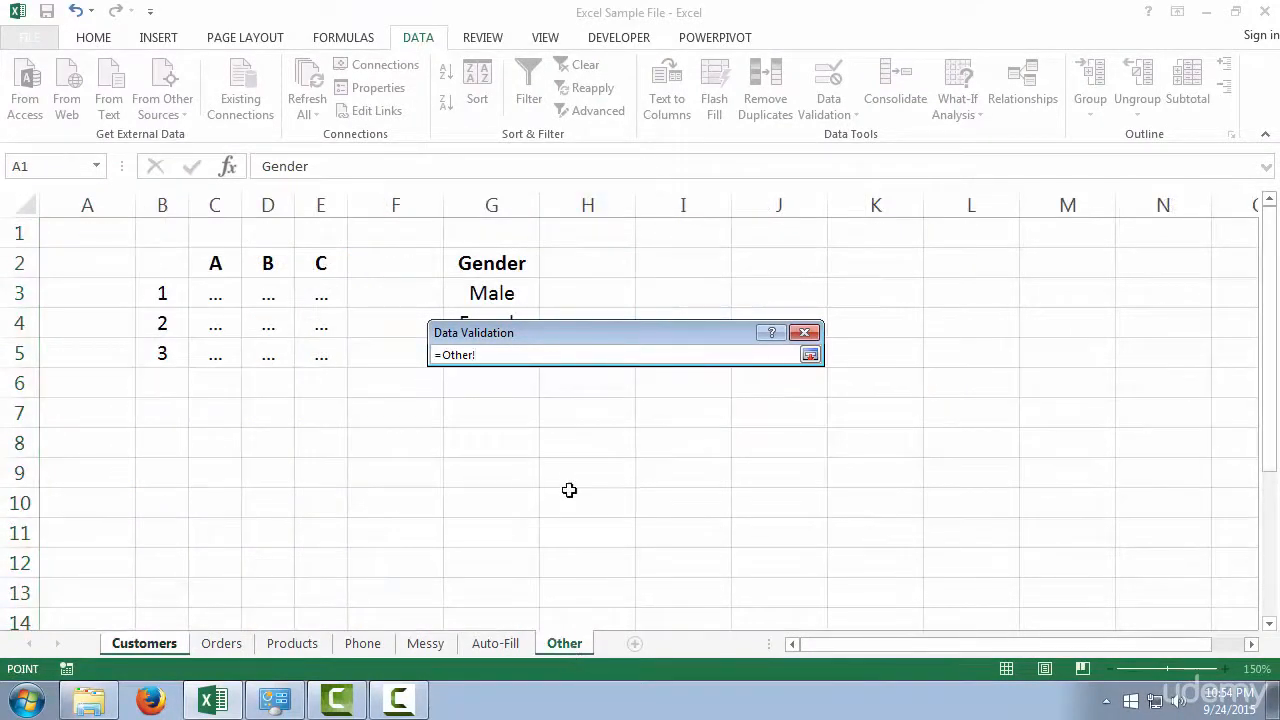
pyautogui.moveTo(537, 331); pyautogui.dragTo(716, 295)
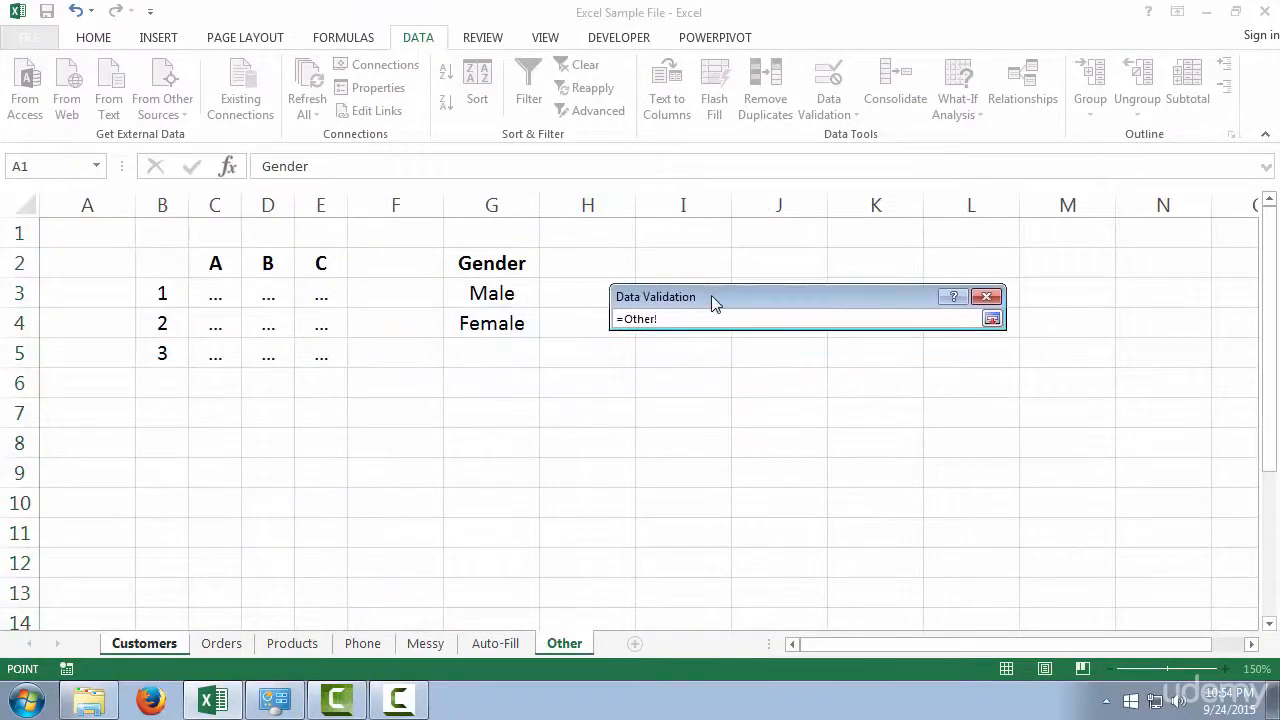
pyautogui.moveTo(493, 262); pyautogui.dragTo(500, 328)
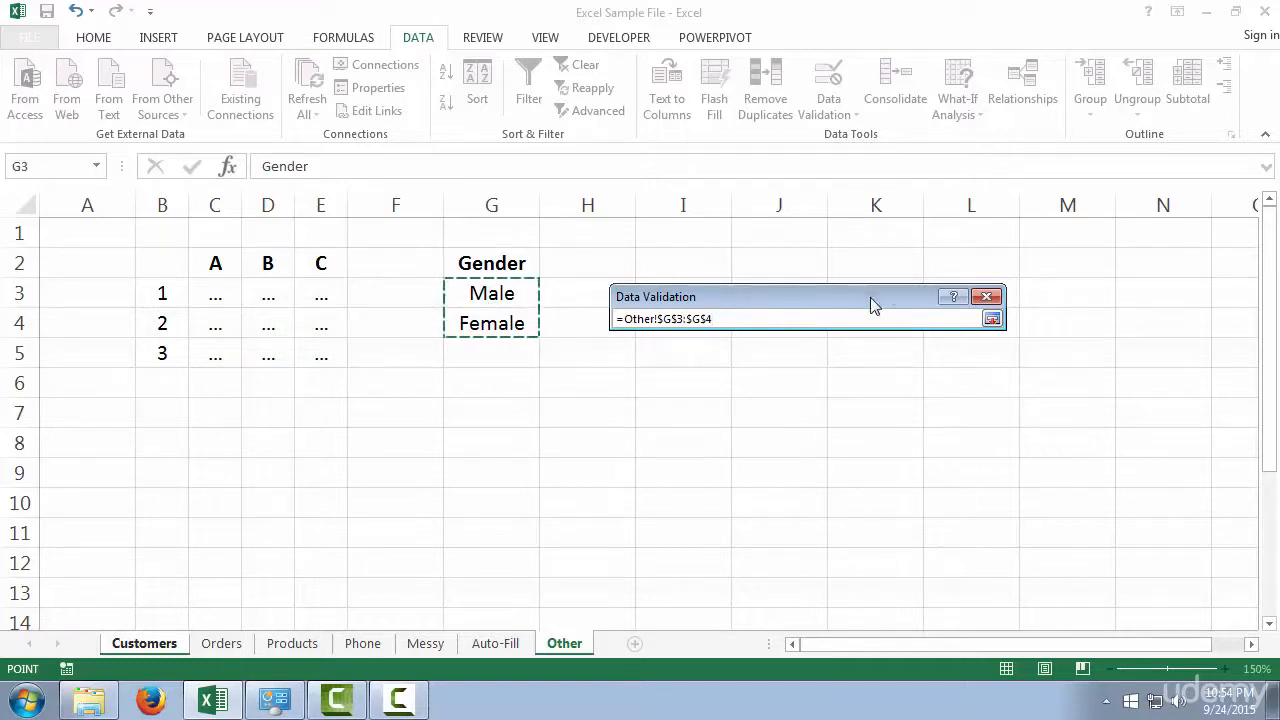
pyautogui.click(991, 319)
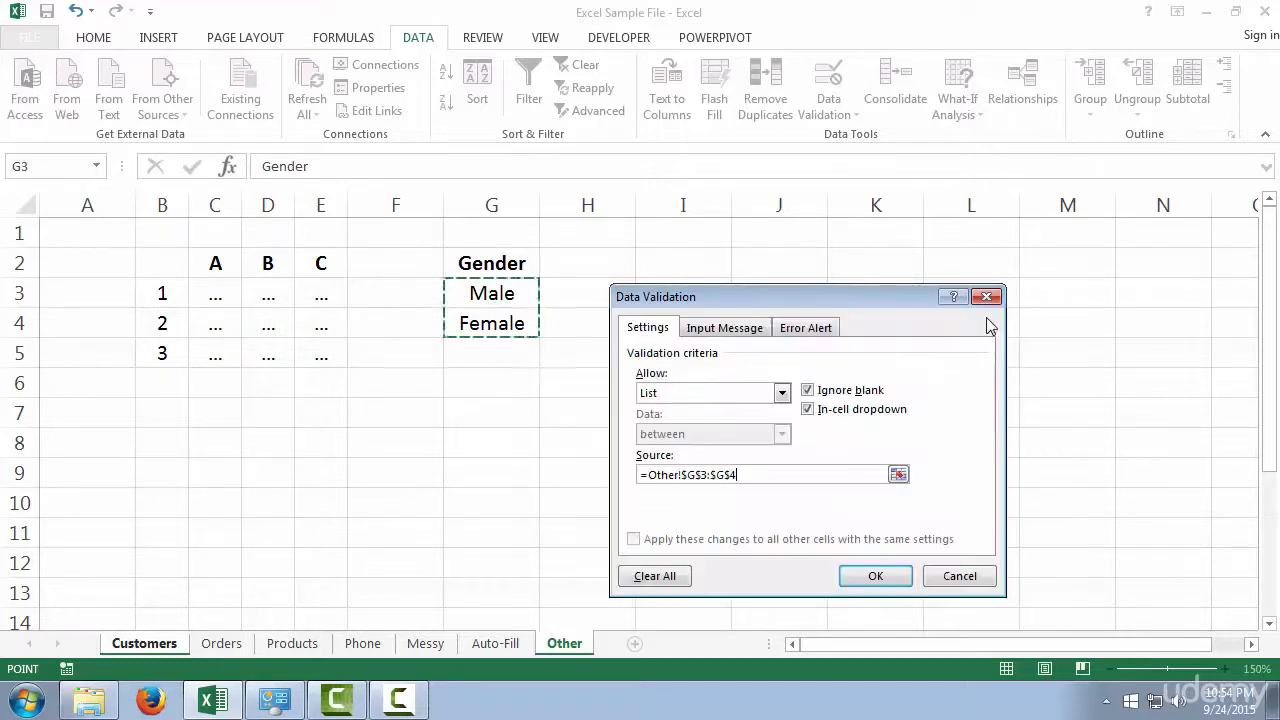
pyautogui.click(864, 580)
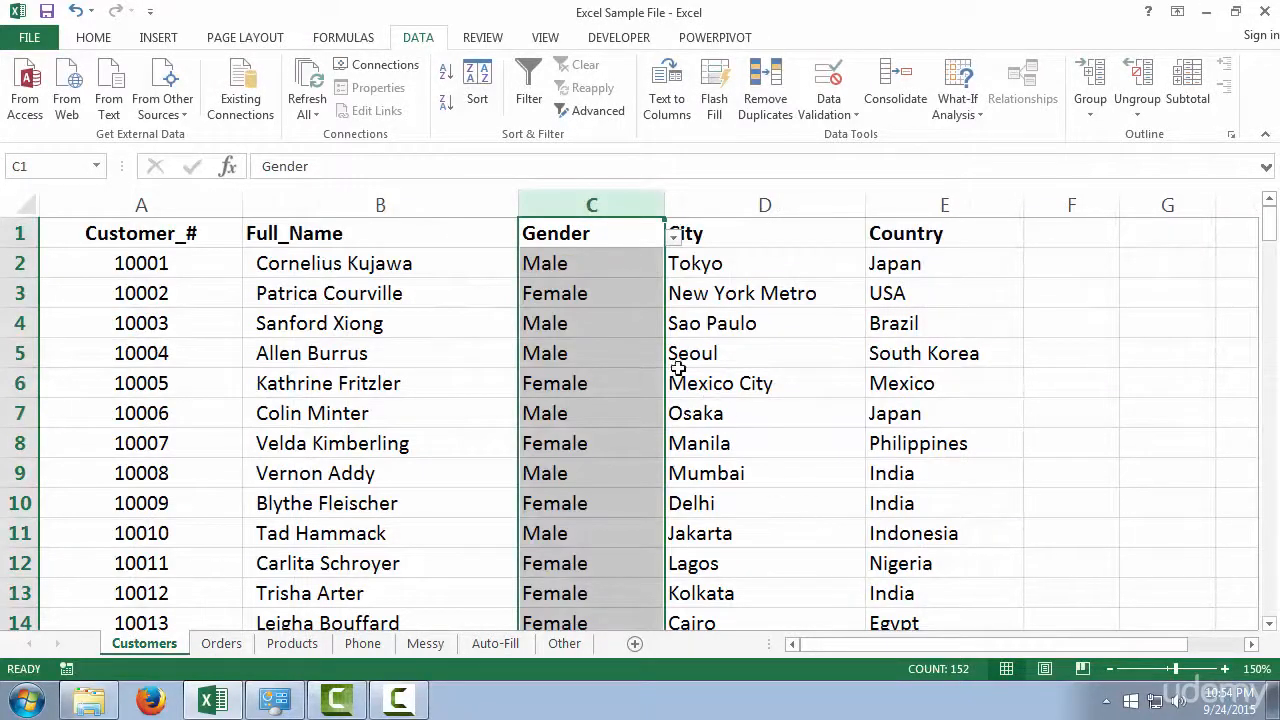
# - Test the in-cell list in C2 by choosing Female and switching back to Male
pyautogui.click(604, 263)
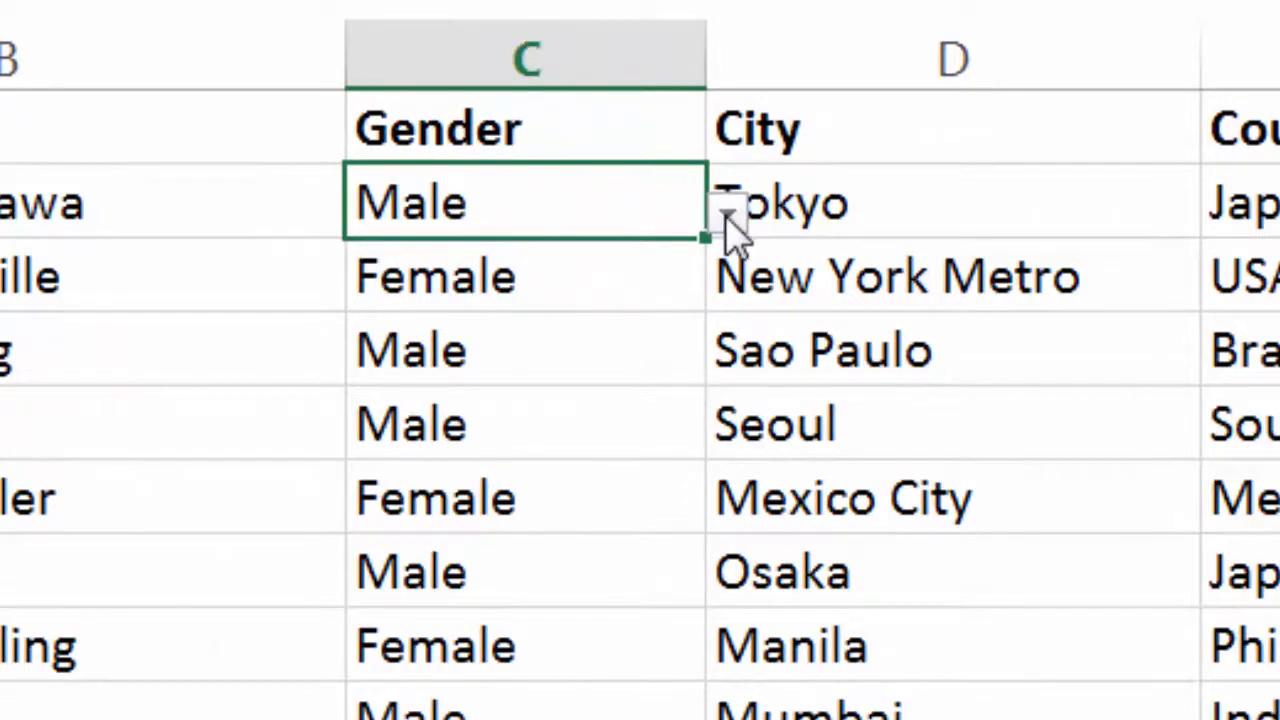
pyautogui.click(727, 214)
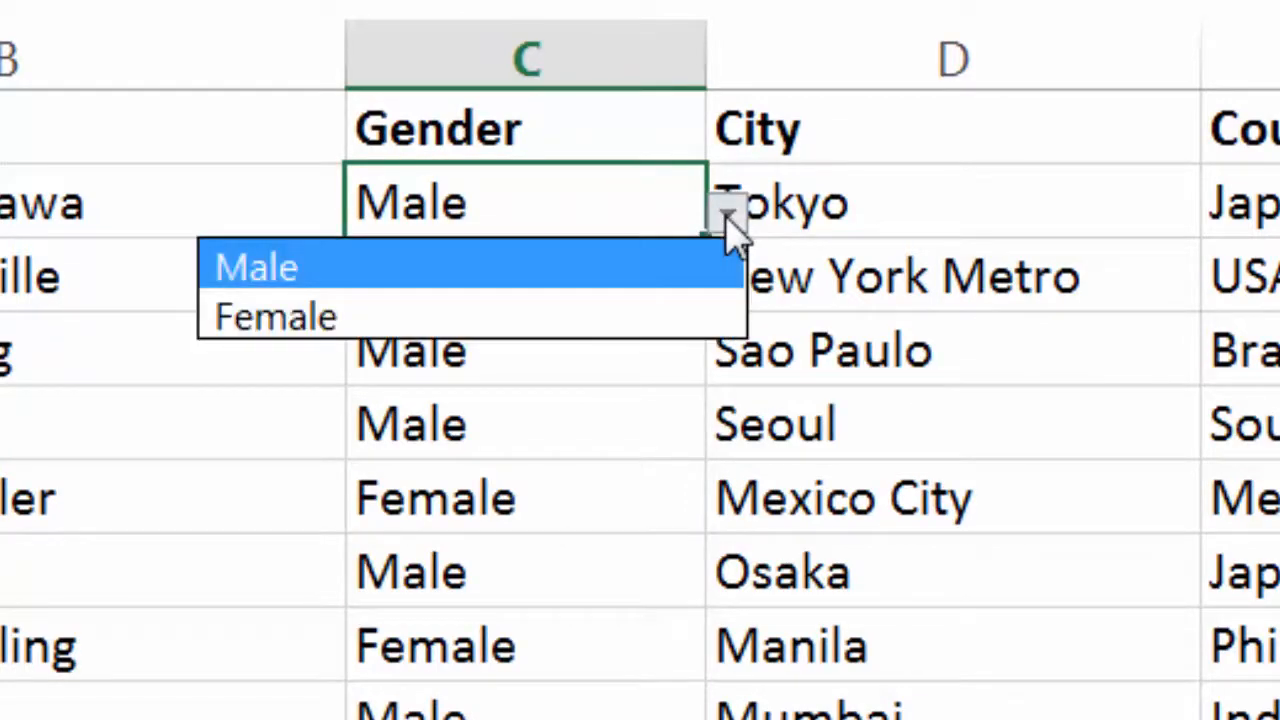
pyautogui.click(680, 316)
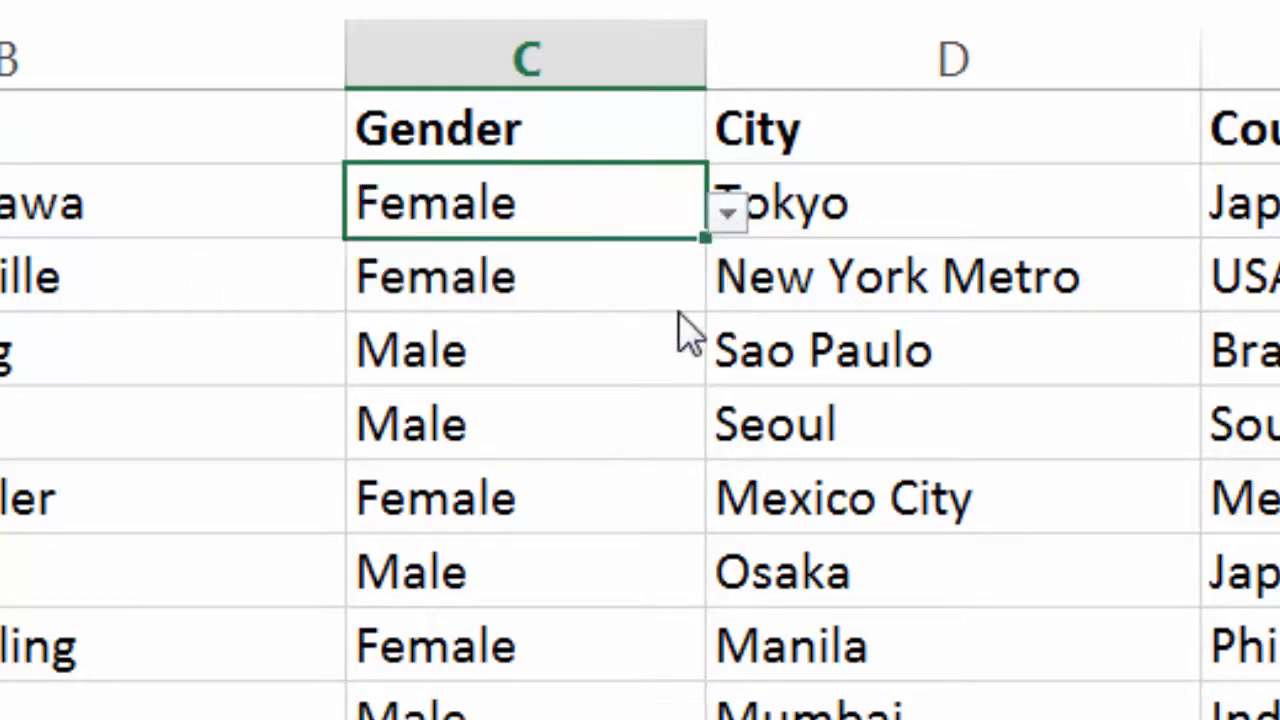
pyautogui.click(735, 215)
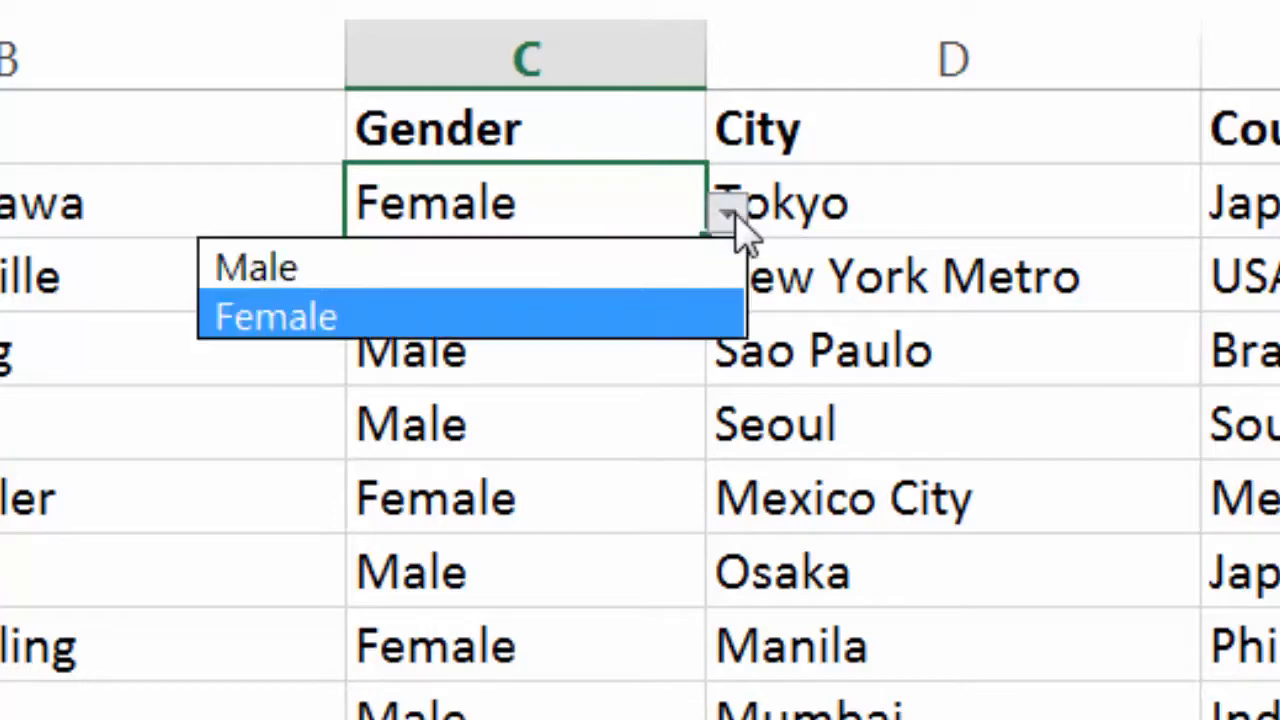
pyautogui.click(700, 266)
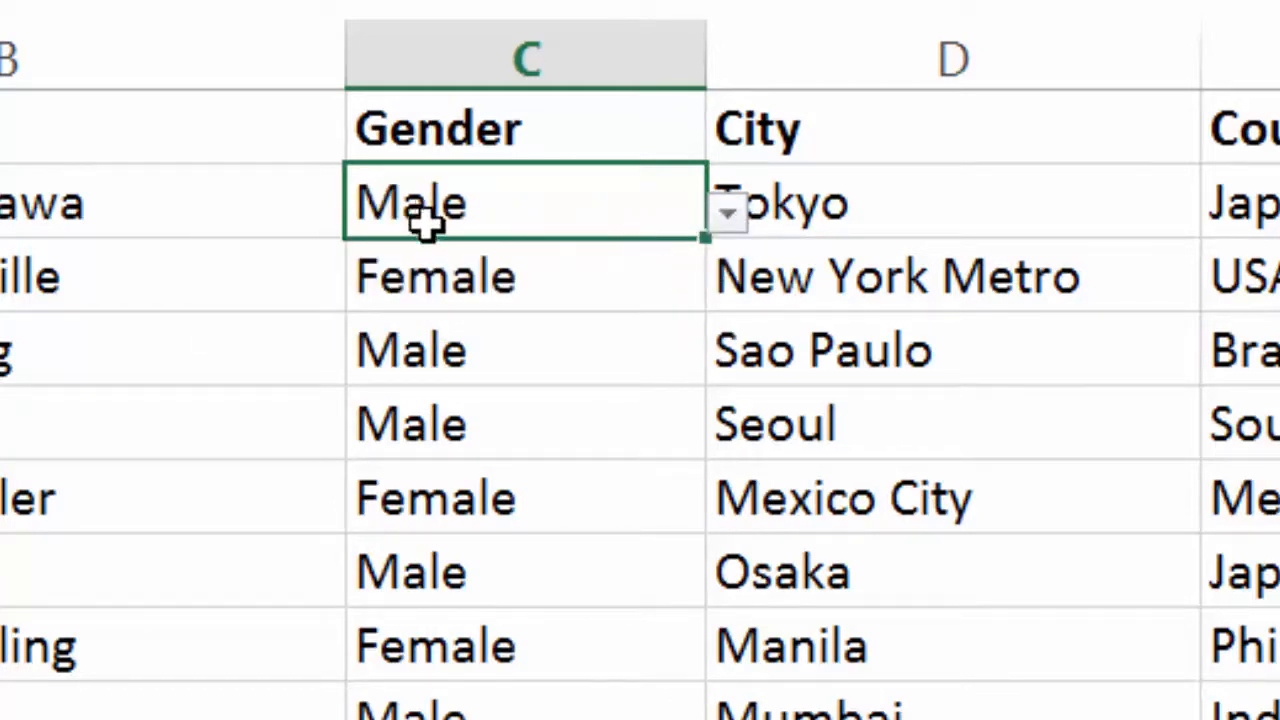
# - Try to enter M in C2 and dismiss the entry
pyautogui.write('M')
pyautogui.press('BackSpace')
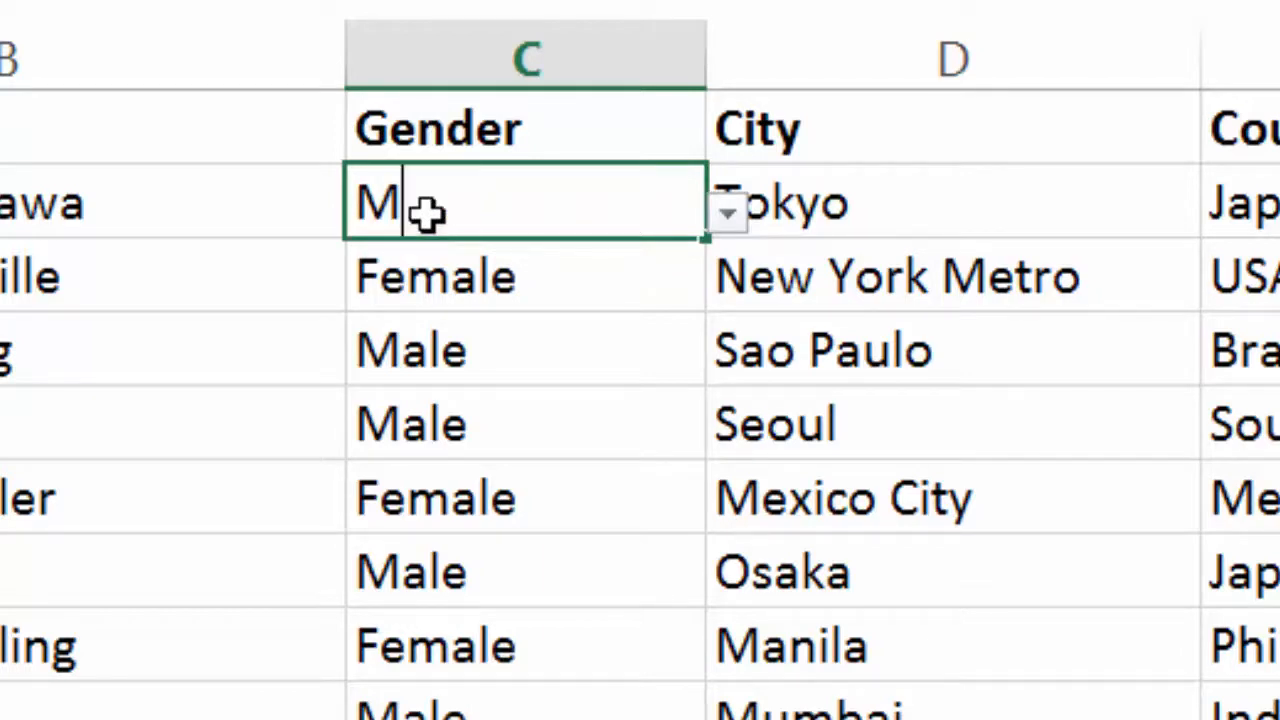
pyautogui.press('Return')
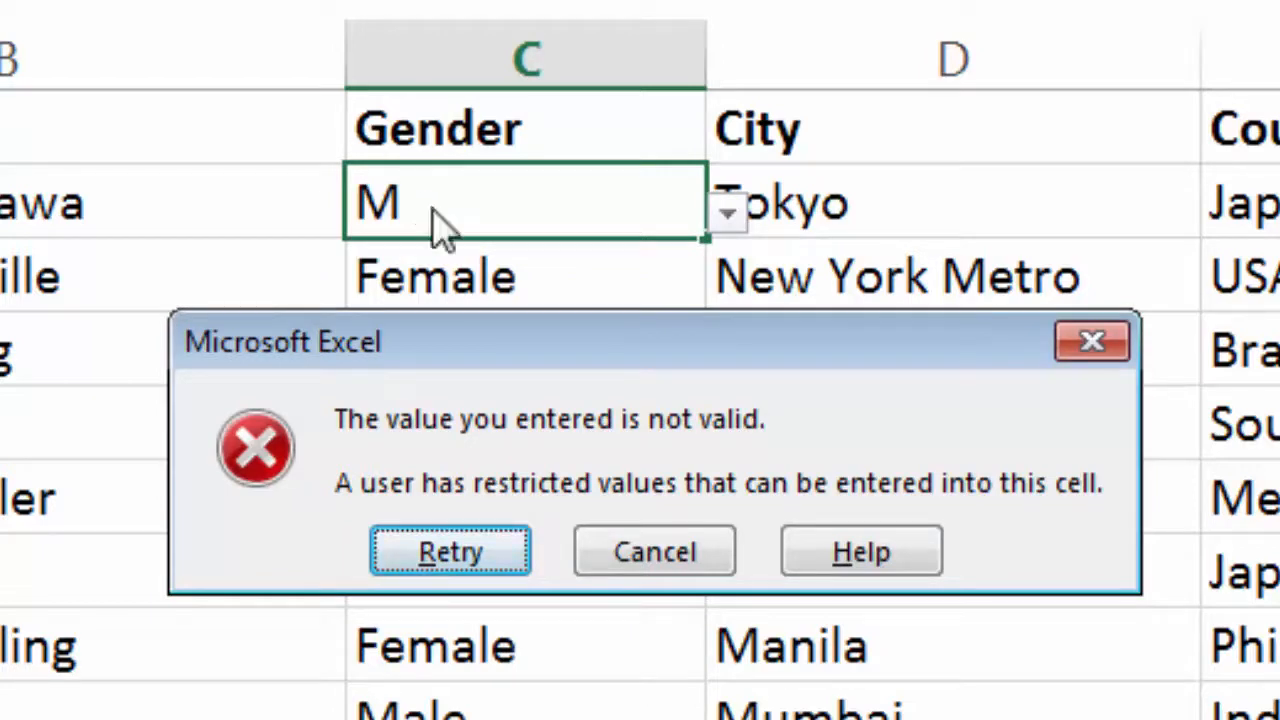
pyautogui.click(1092, 343)
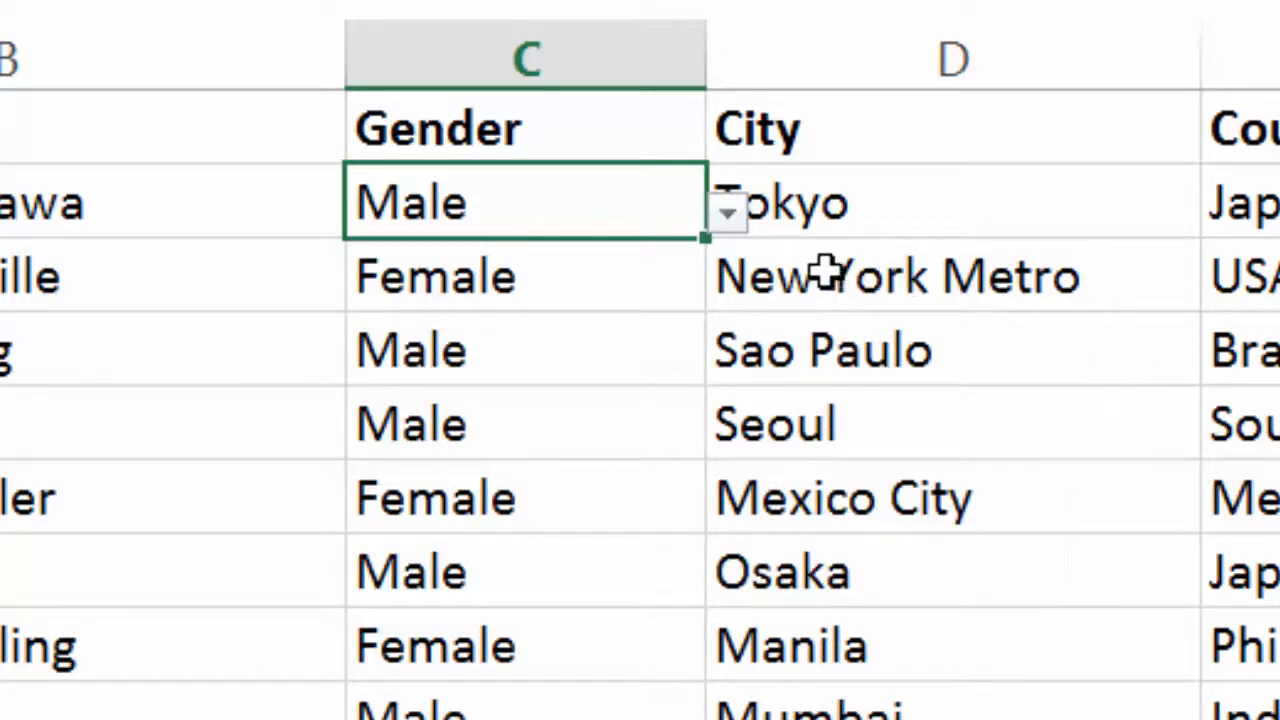
# - Add the input message "Please select an option from the drop-down menu." to the Gender column's validation rule
pyautogui.click(575, 57)
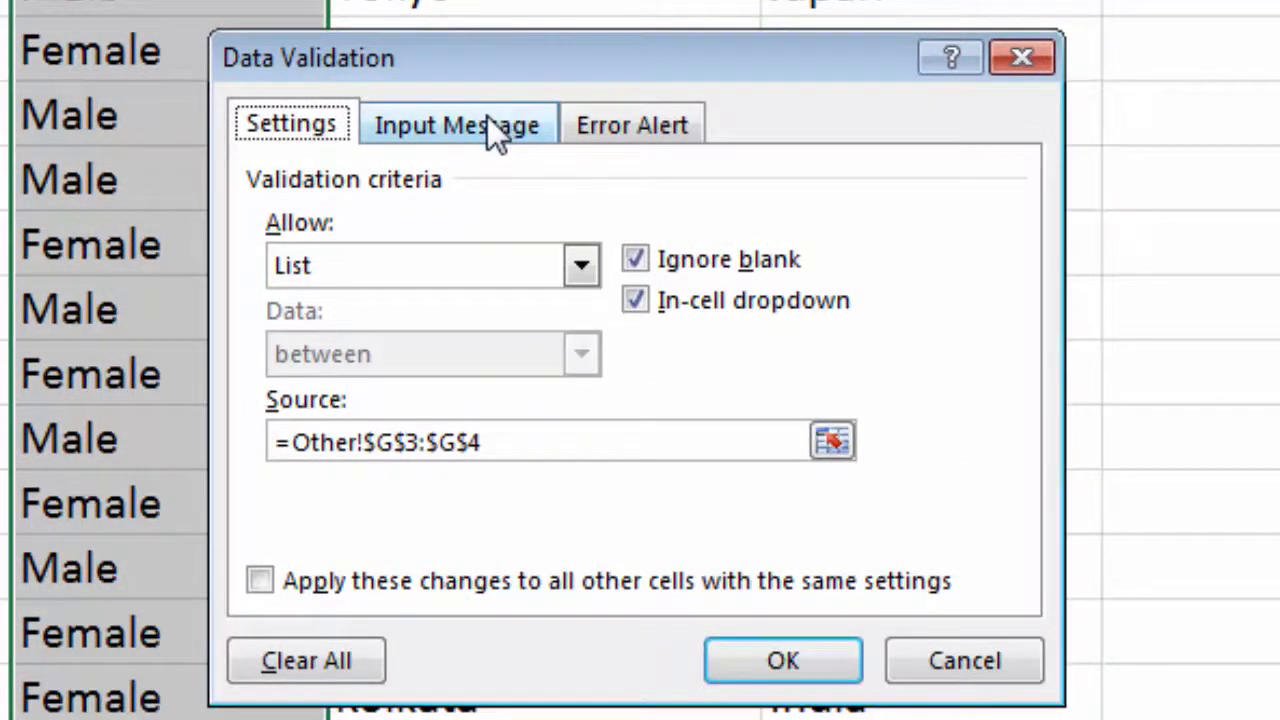
pyautogui.click(492, 131)
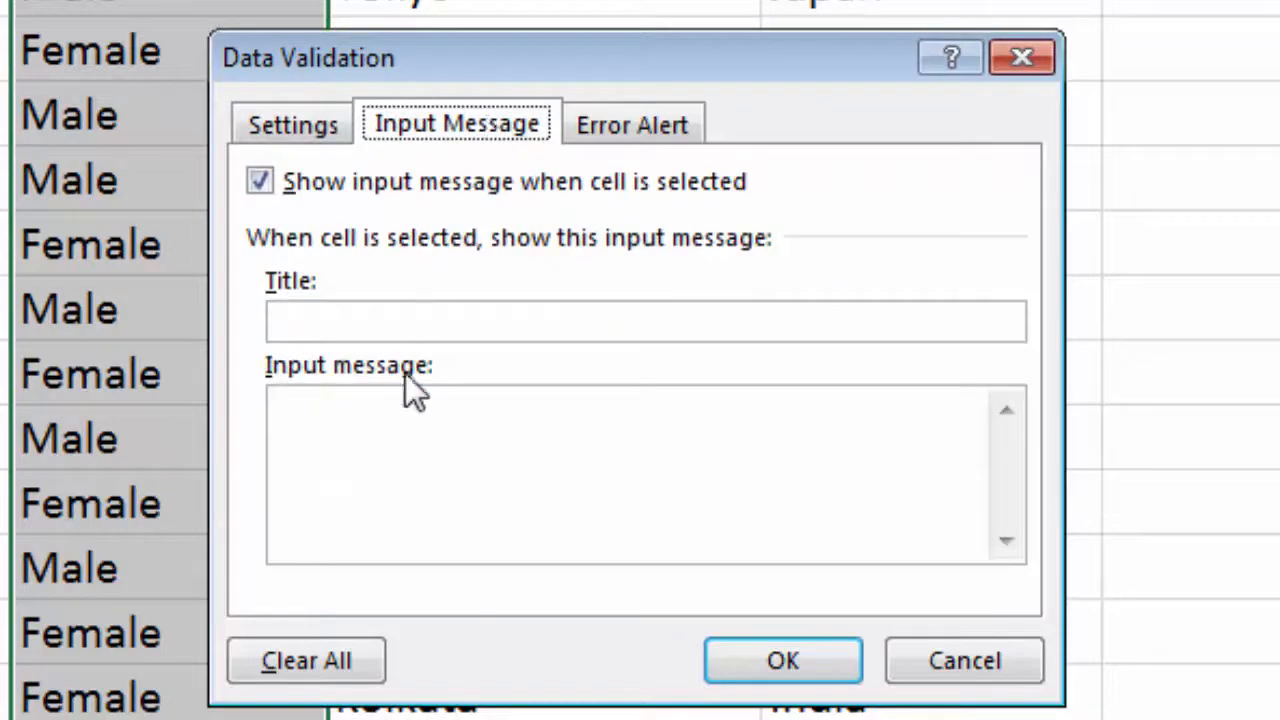
pyautogui.click(396, 416)
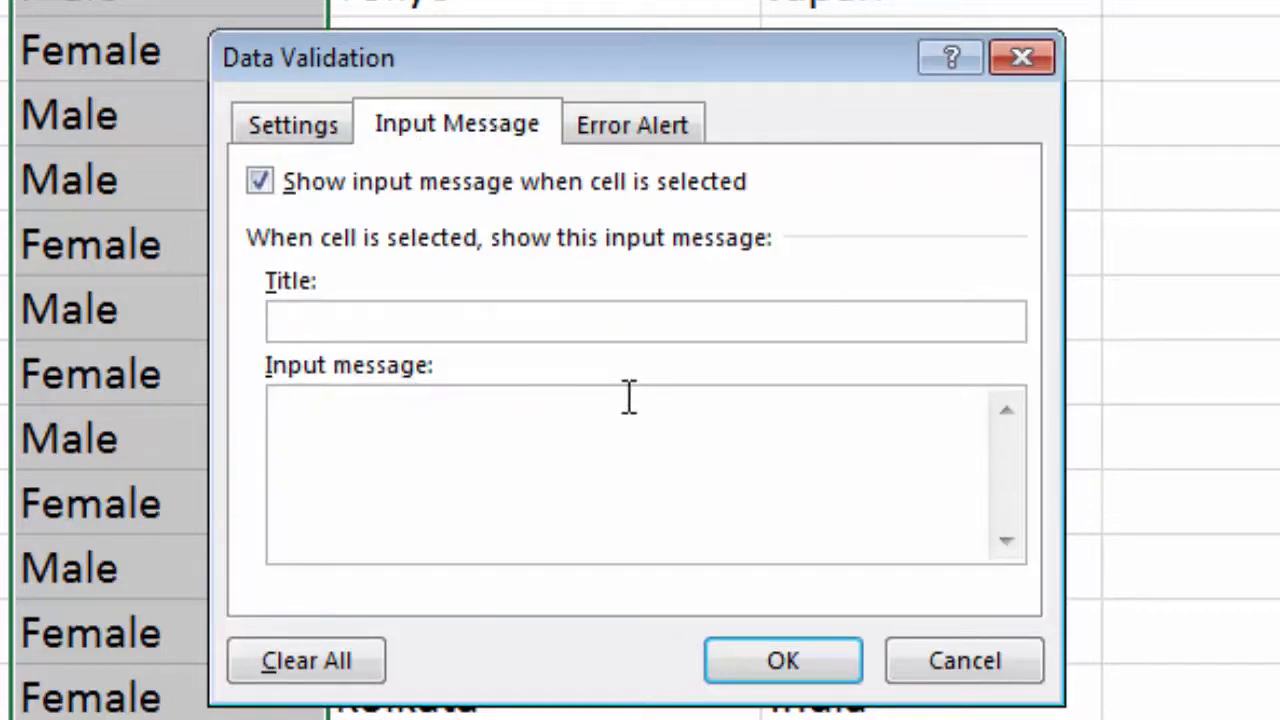
pyautogui.write('Please sele')
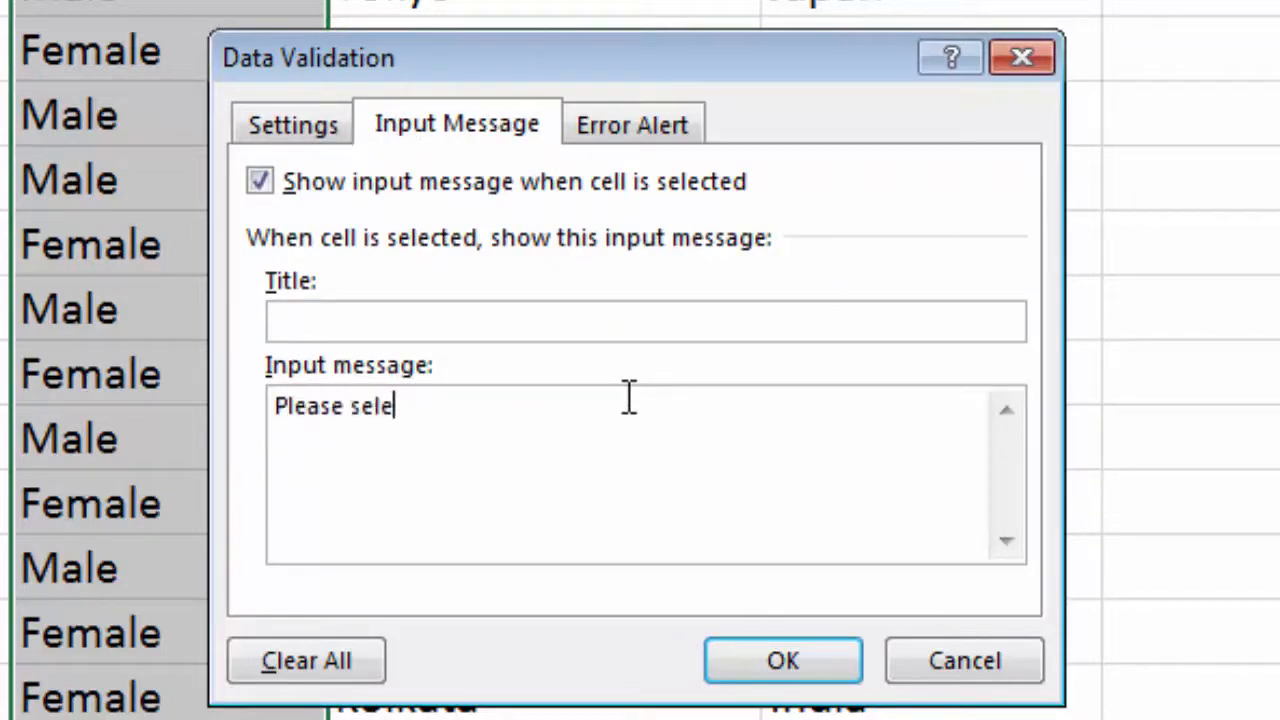
pyautogui.write('ct an opti')
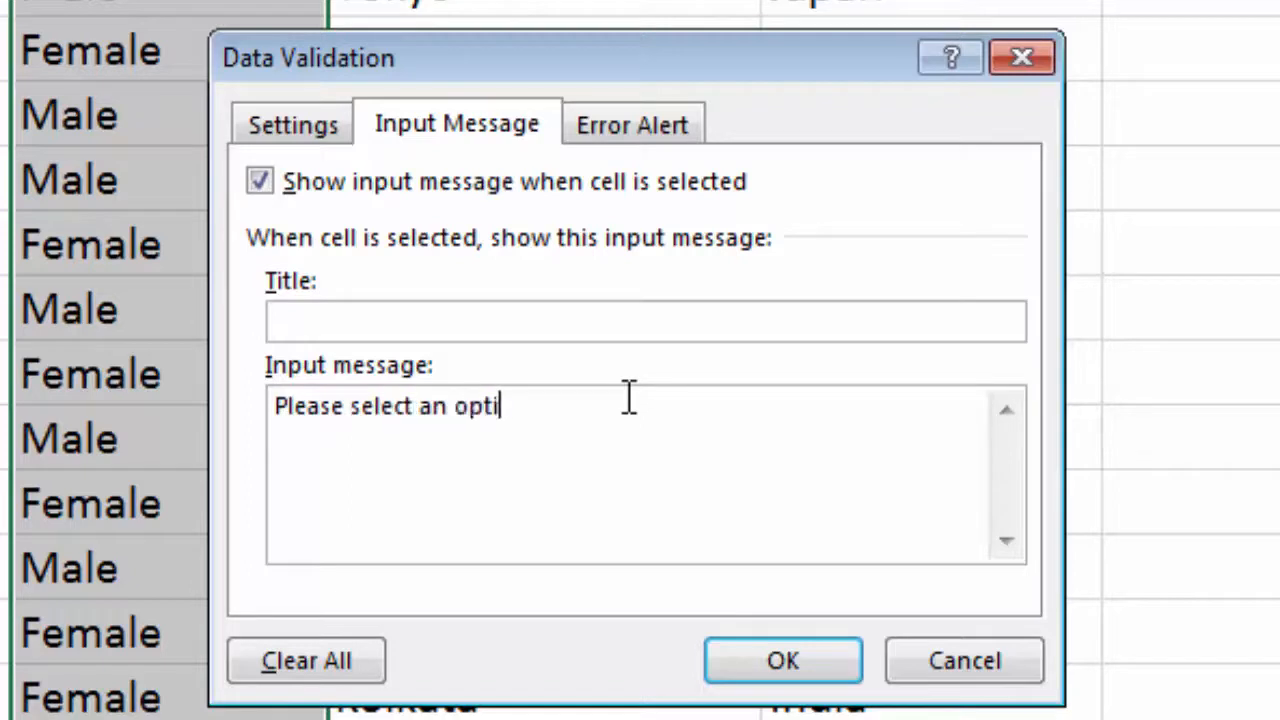
pyautogui.write('on from the drop')
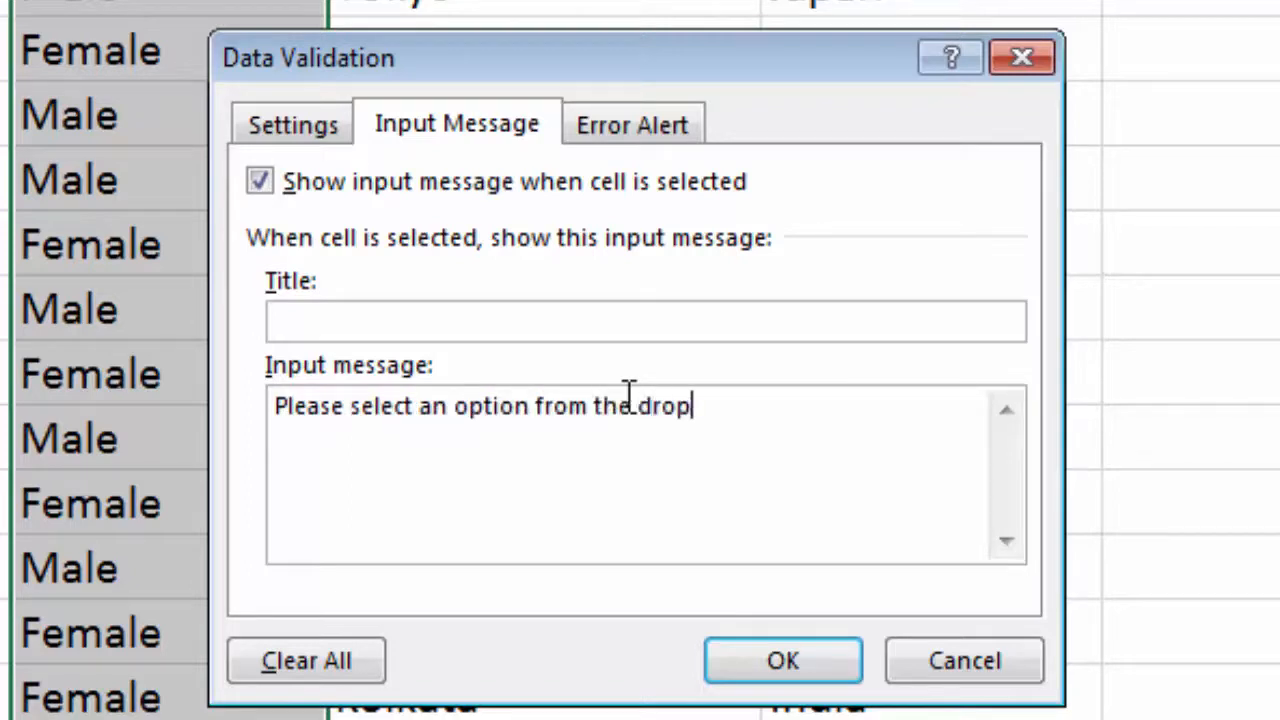
pyautogui.write('-down menu.')
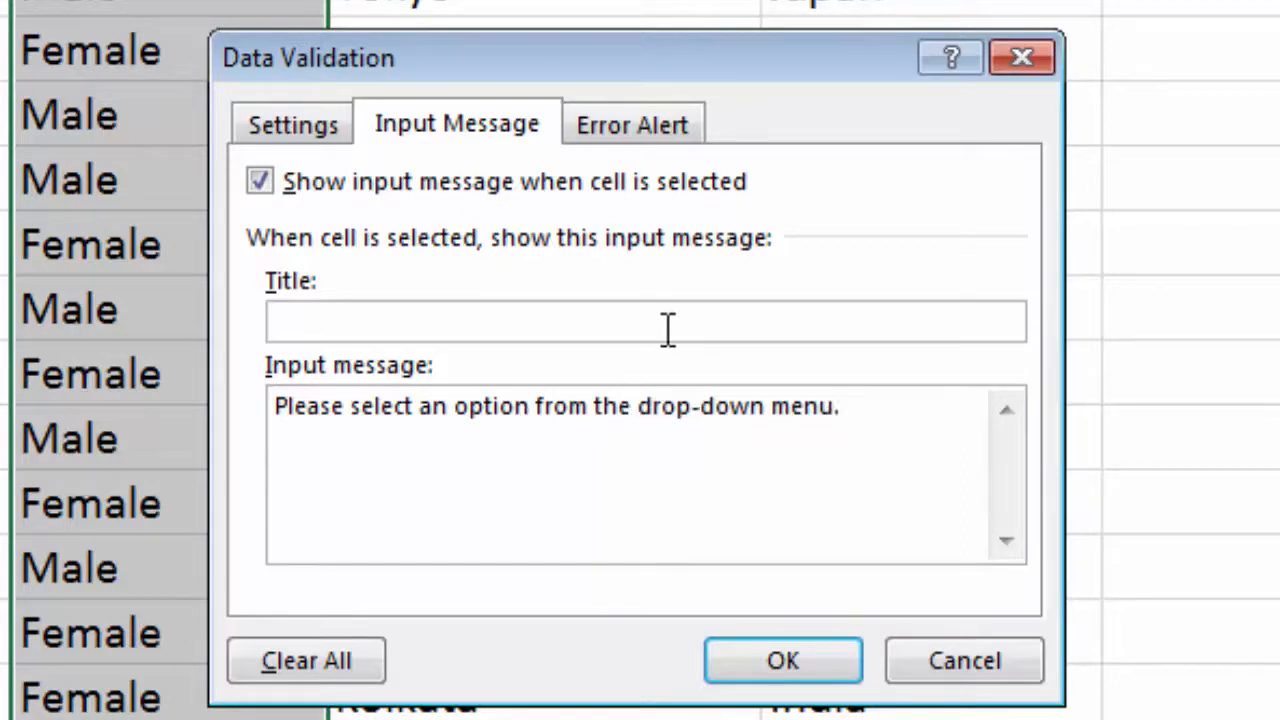
# - Set the rule's error message to "Gender format is incorrect. Please select an option from the drop-down." and apply the validation settings
pyautogui.click(620, 128)
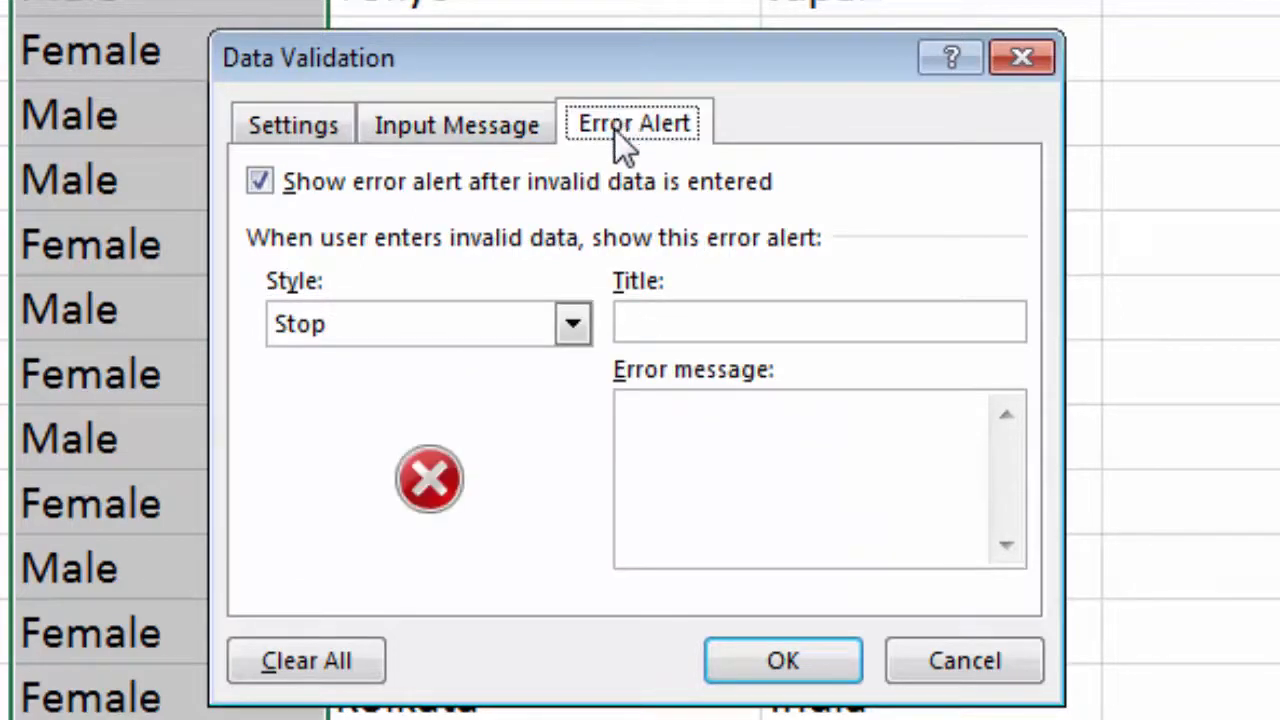
pyautogui.click(630, 430)
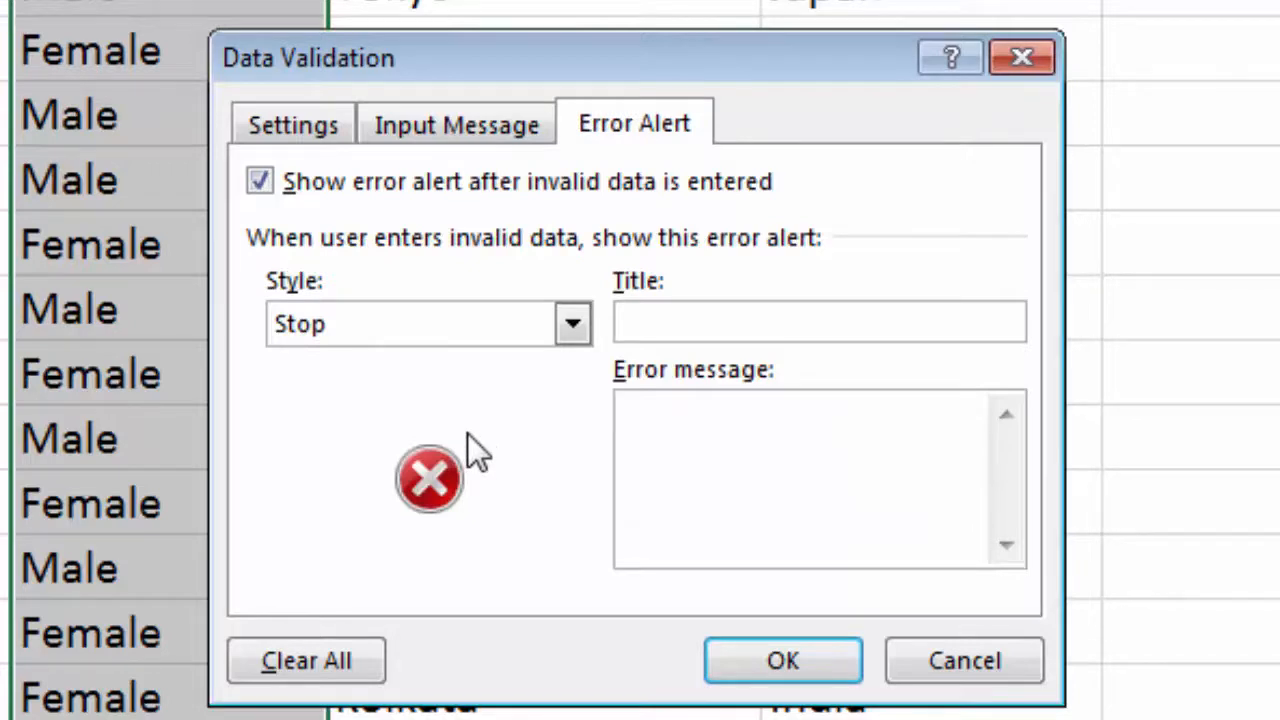
pyautogui.write('Gender format is co')
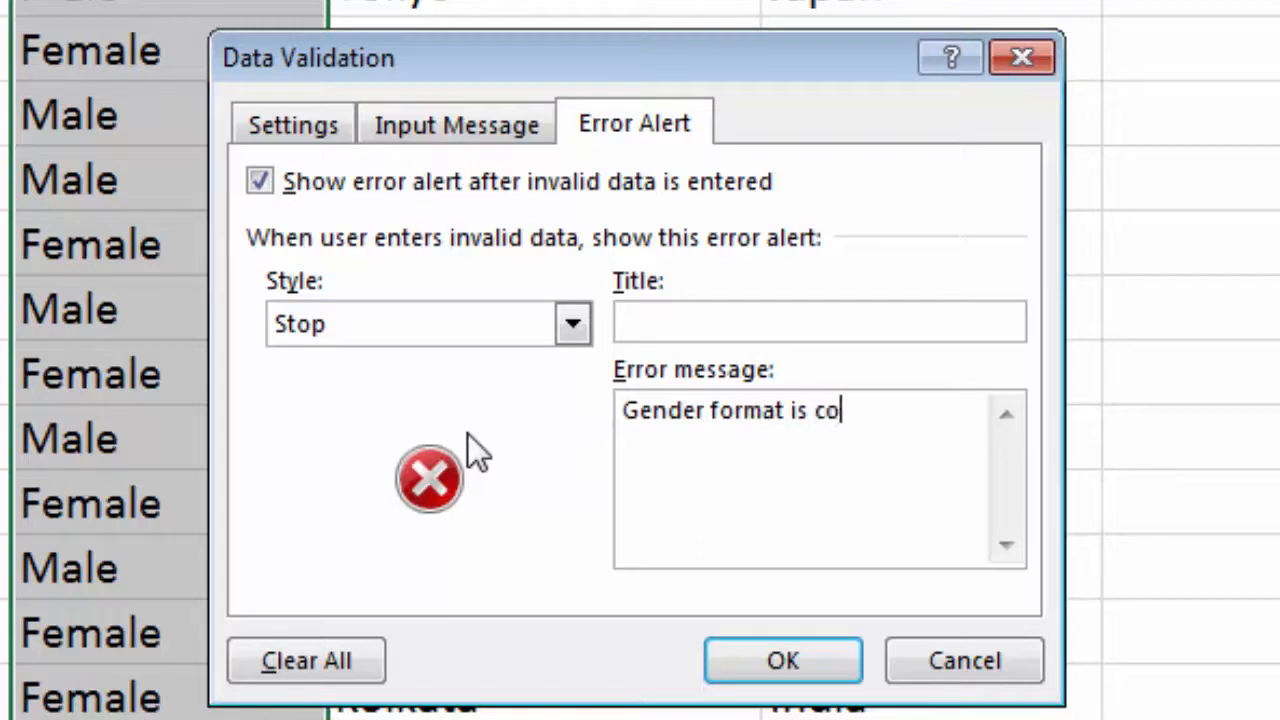
pyautogui.press('BackSpace')
pyautogui.press('BackSpace')
pyautogui.write('incorrect. ')
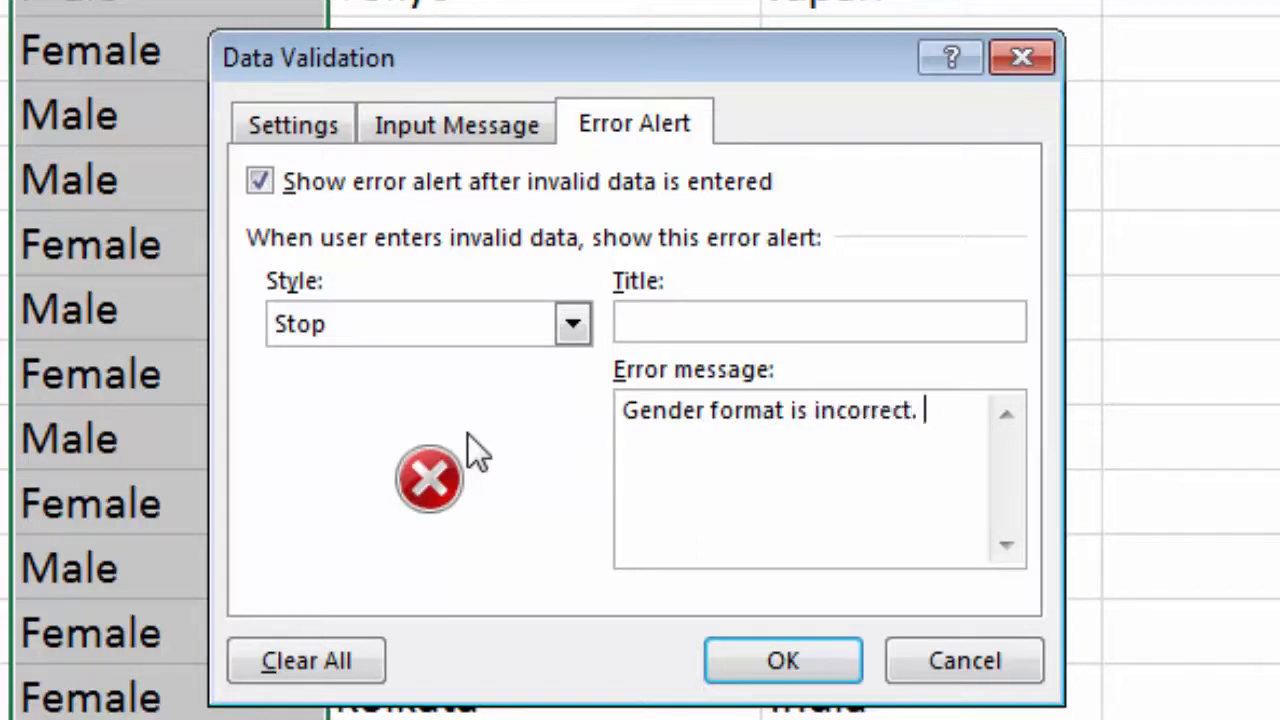
pyautogui.write(' Please select ')
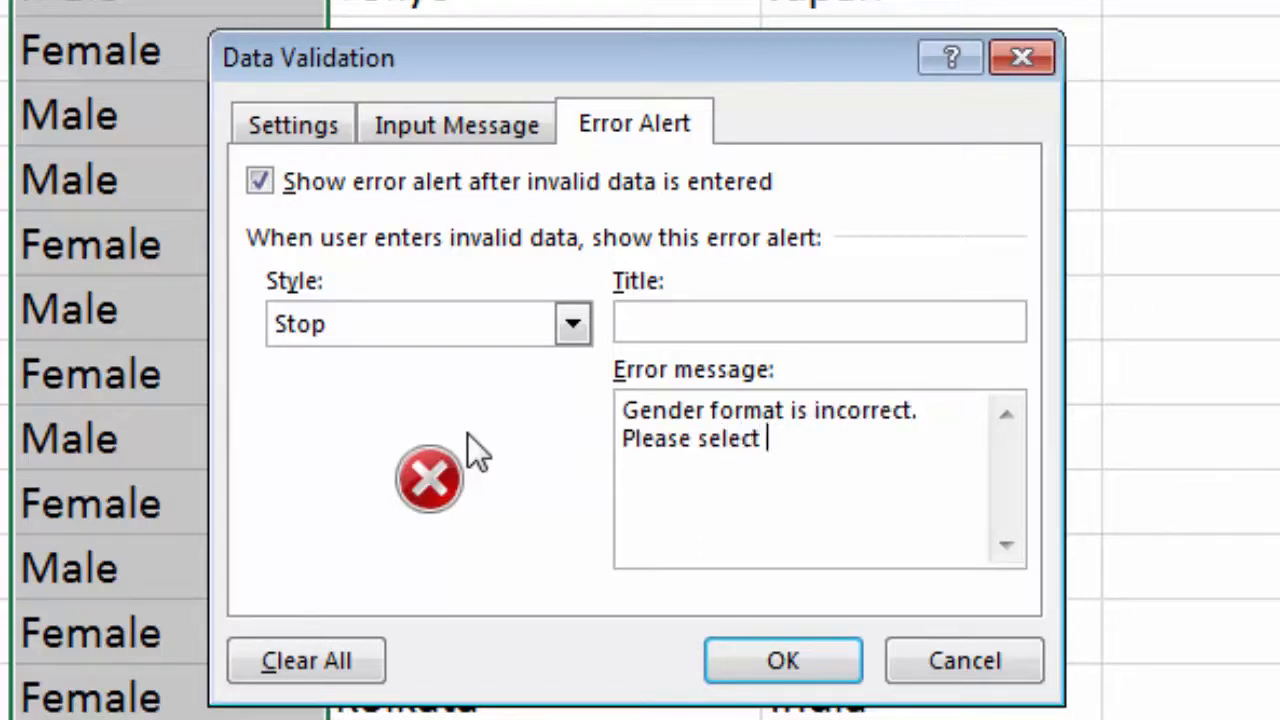
pyautogui.write('an option from ')
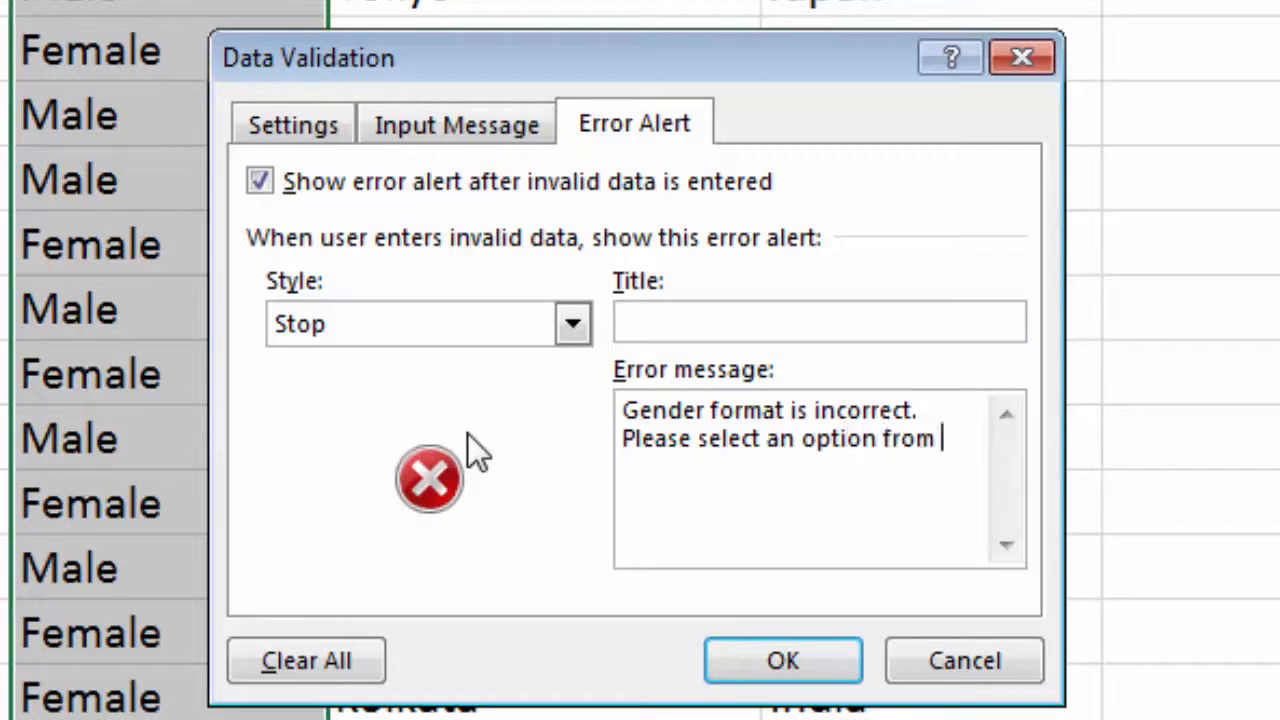
pyautogui.write('the drop-down.')
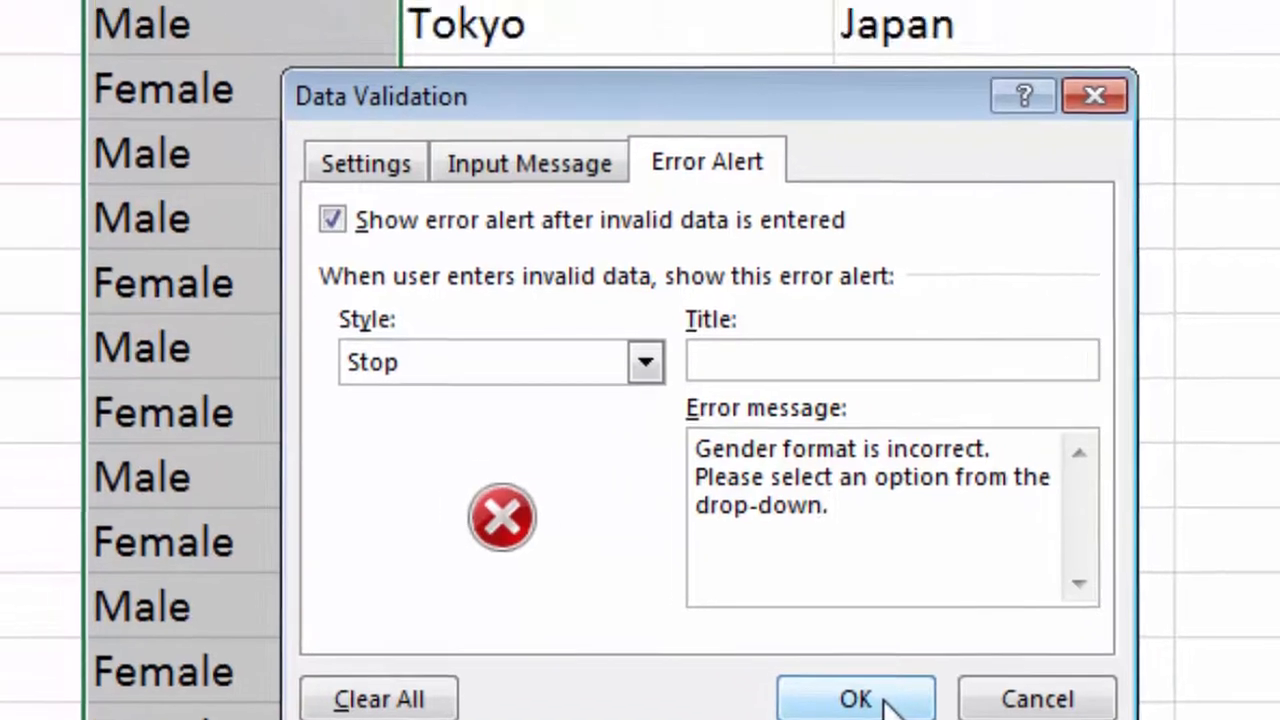
pyautogui.click(810, 660)
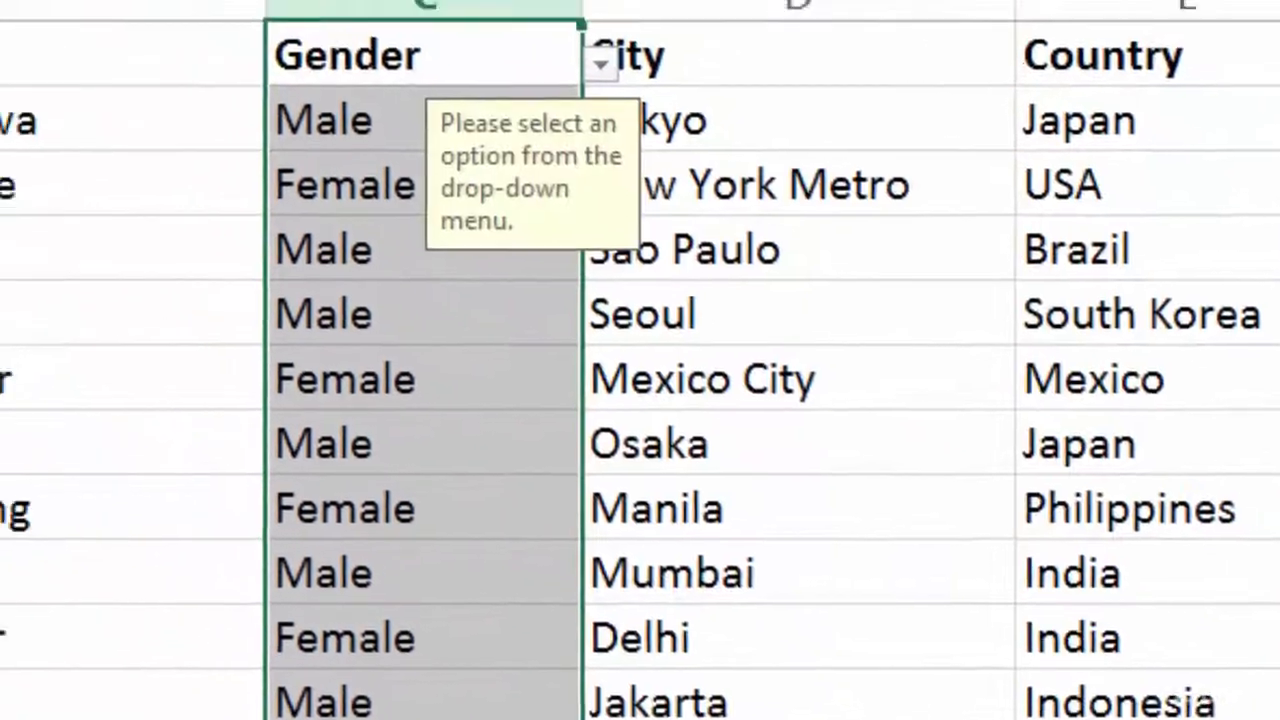
# - Check the input message on C2 and choose Male from its in-cell list
pyautogui.click(321, 128)
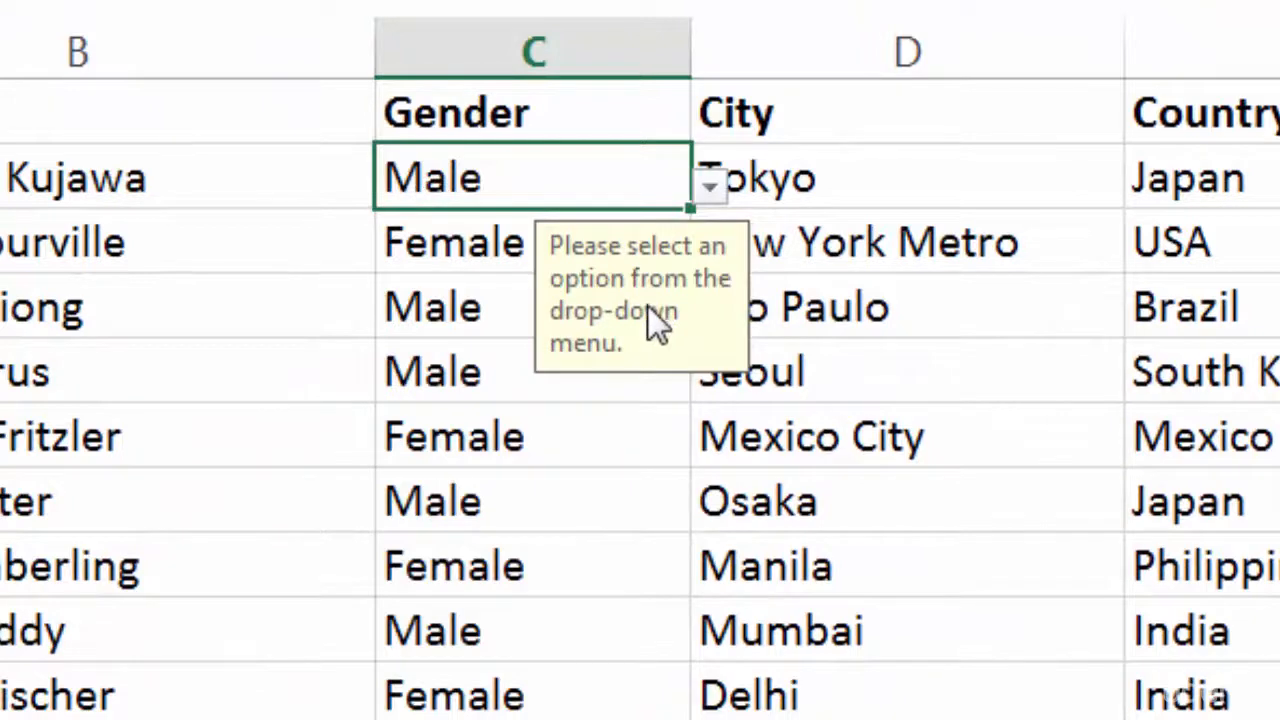
pyautogui.click(710, 190)
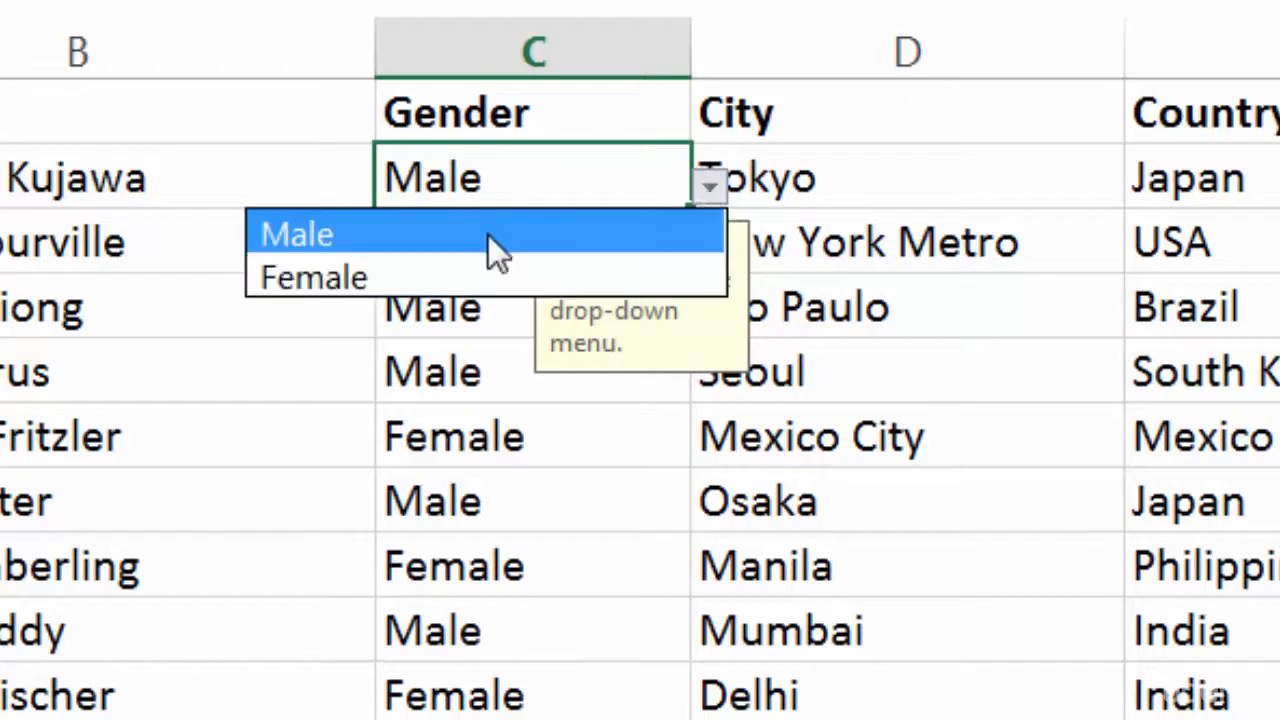
pyautogui.click(510, 199)
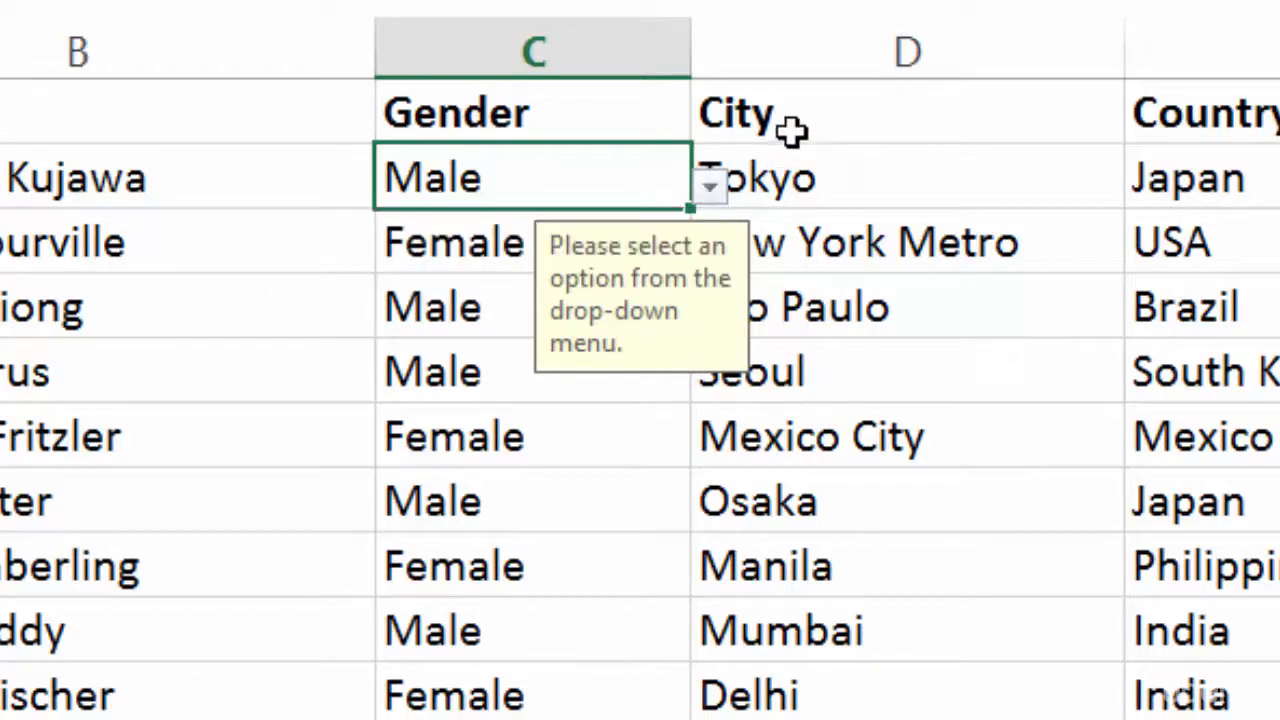
# - Try to enter M in C2 to test the custom error alert, and dismiss the alert
pyautogui.write('M')
pyautogui.press('BackSpace')
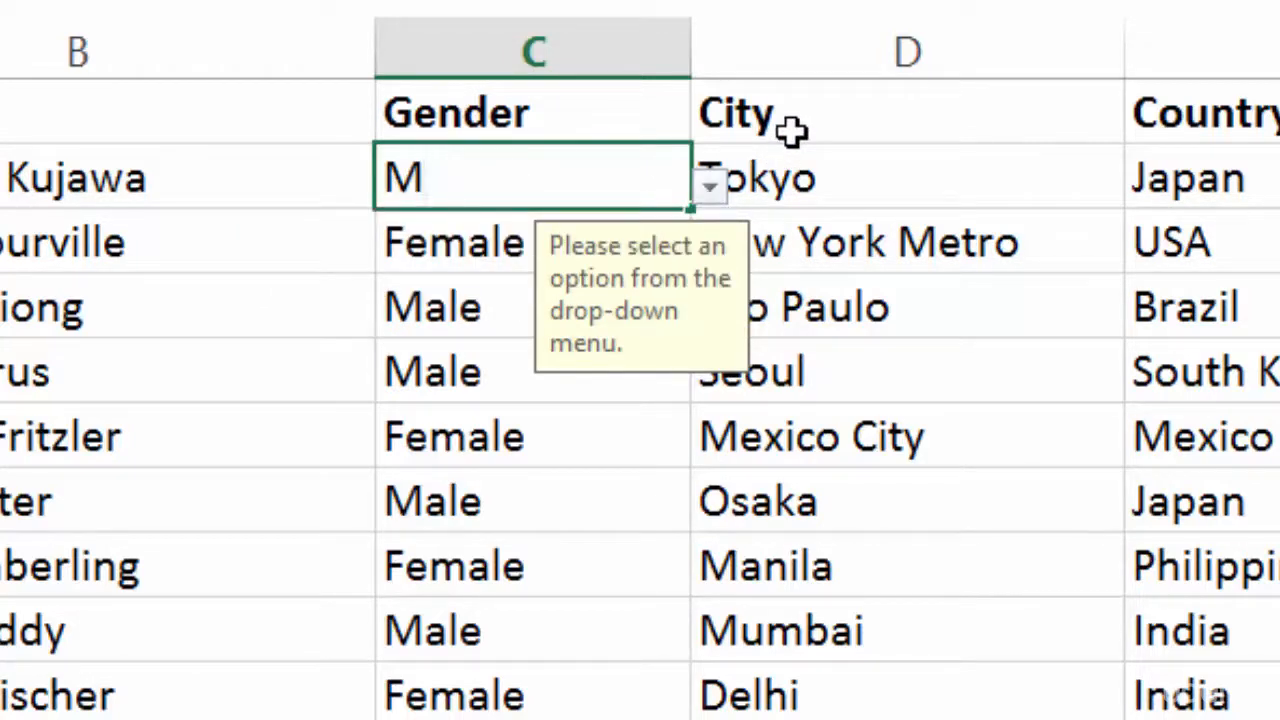
pyautogui.press('Return')
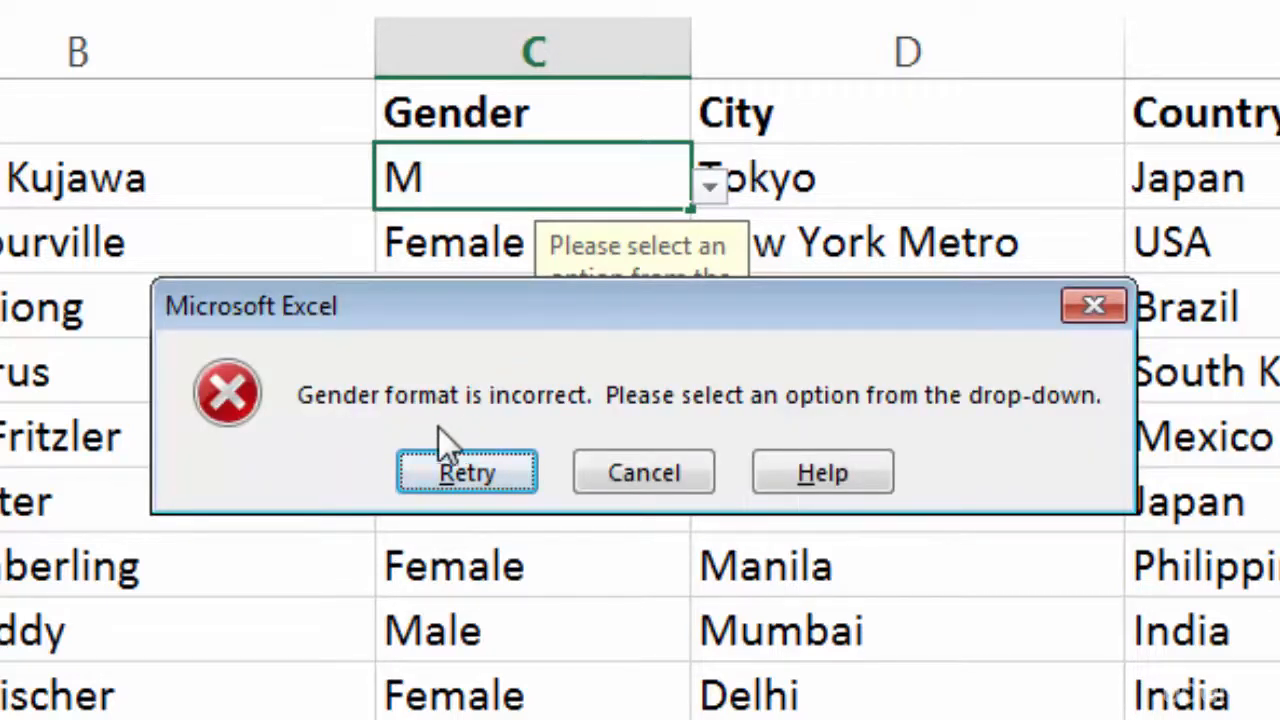
pyautogui.click(1122, 305)
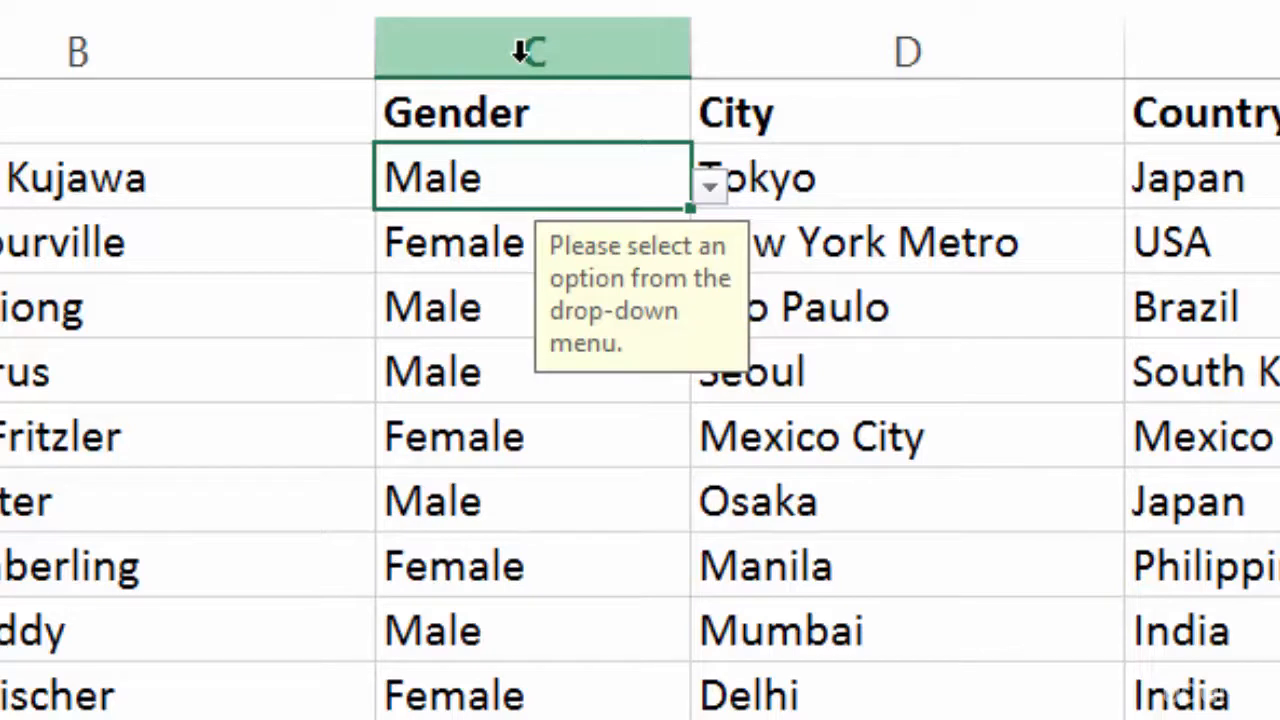
# - Clear all validation from the Gender header cell C1, and compare its behaviour with C2
pyautogui.click(520, 110)
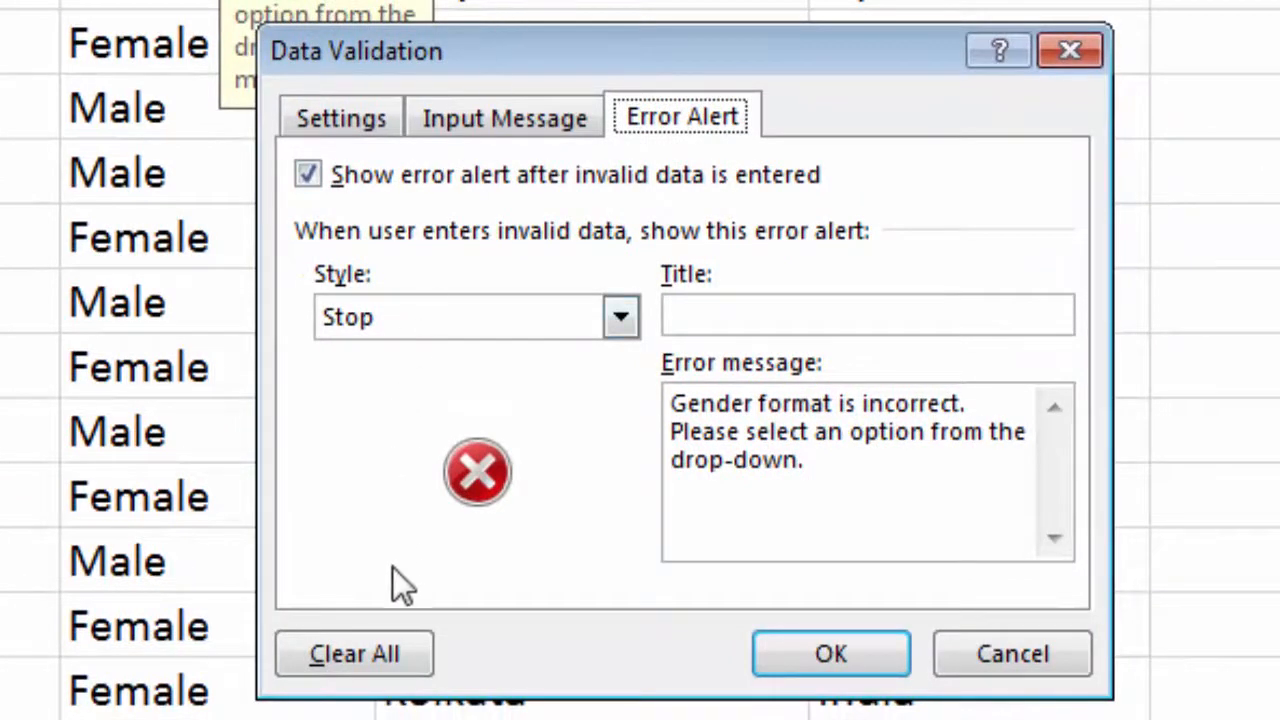
pyautogui.click(383, 665)
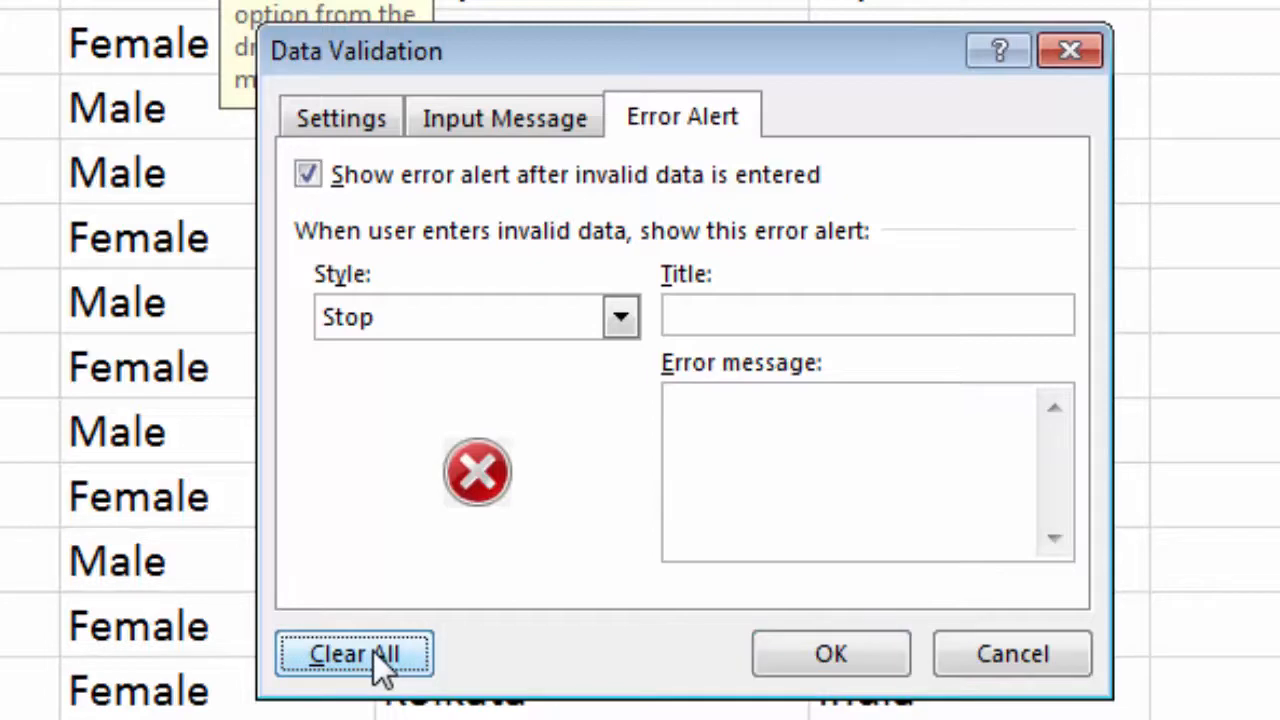
pyautogui.click(811, 640)
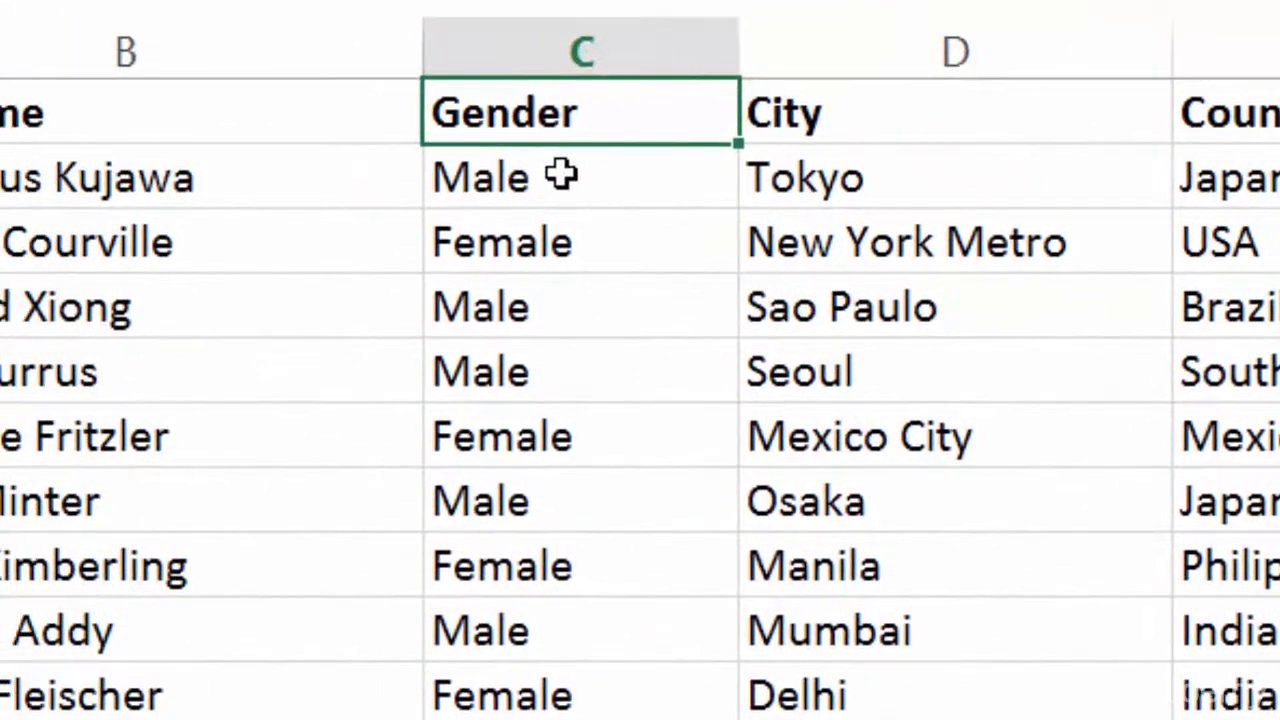
pyautogui.click(536, 161)
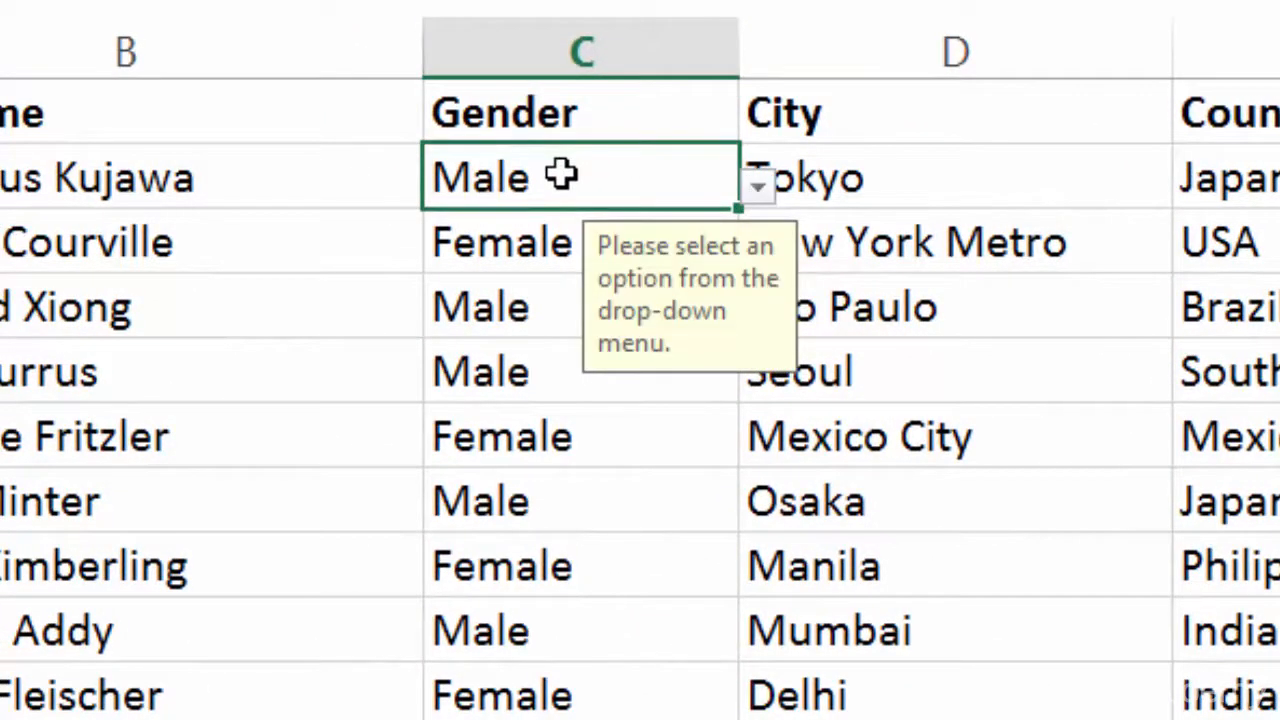
pyautogui.click(565, 117)
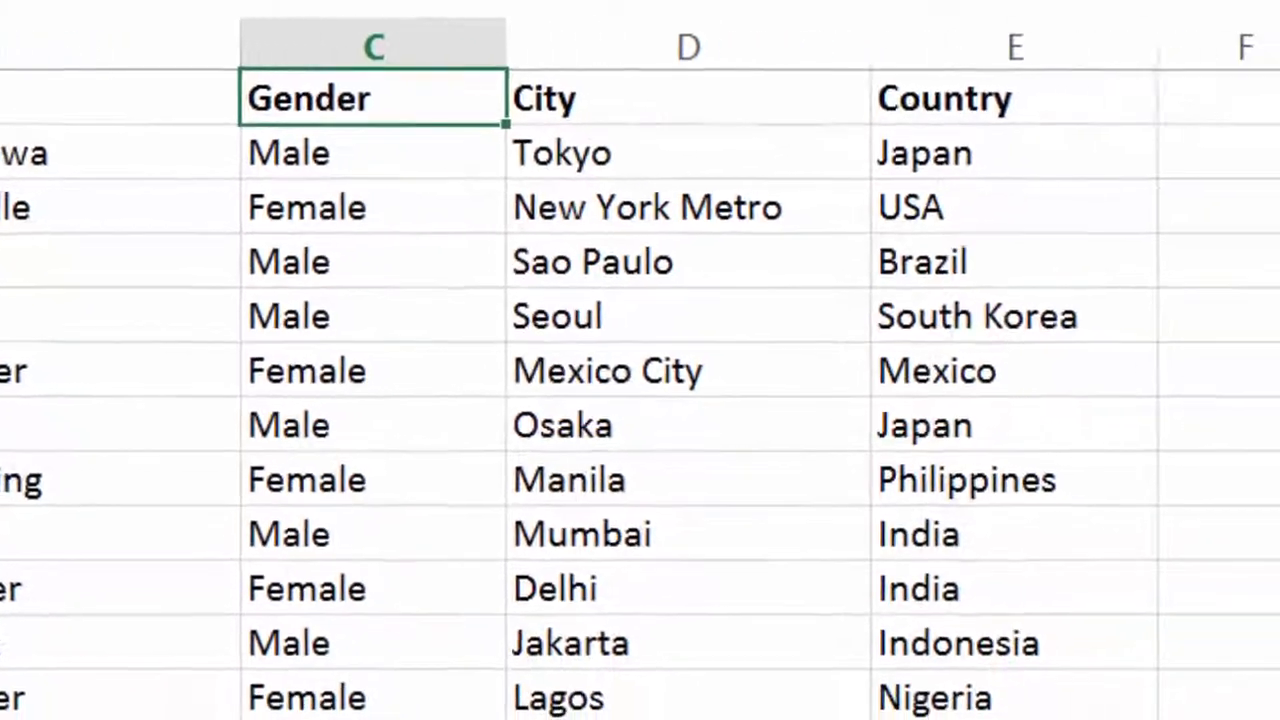
# - Fill cells G2:G4 with yellow and restrict them to whole numbers between 1 and 10
pyautogui.moveTo(1137, 143); pyautogui.dragTo(1150, 221)
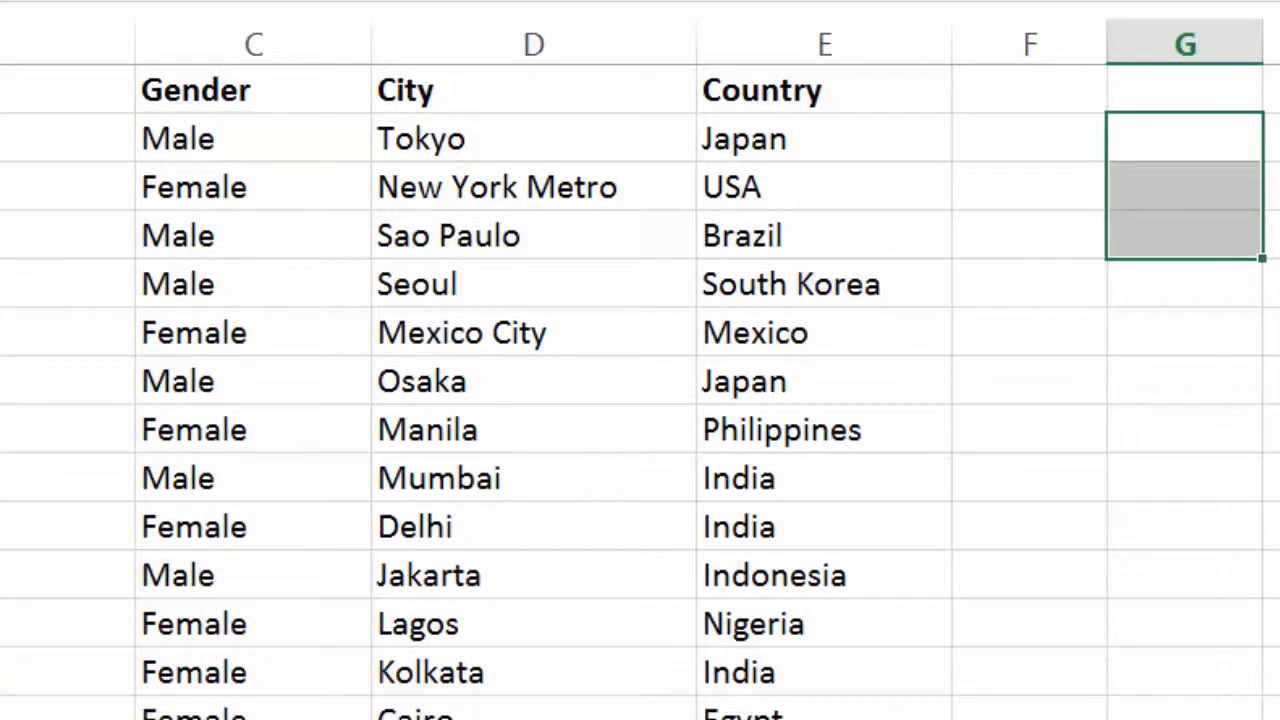
pyautogui.press('F4')
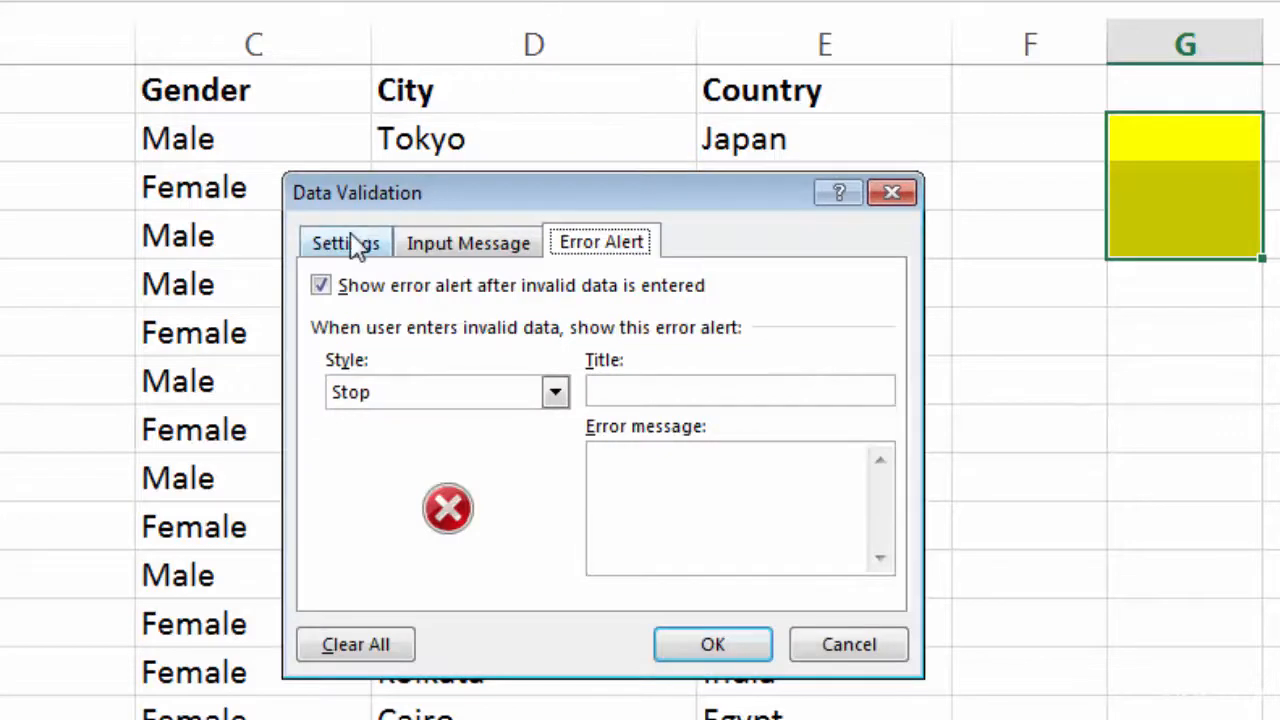
pyautogui.click(346, 243)
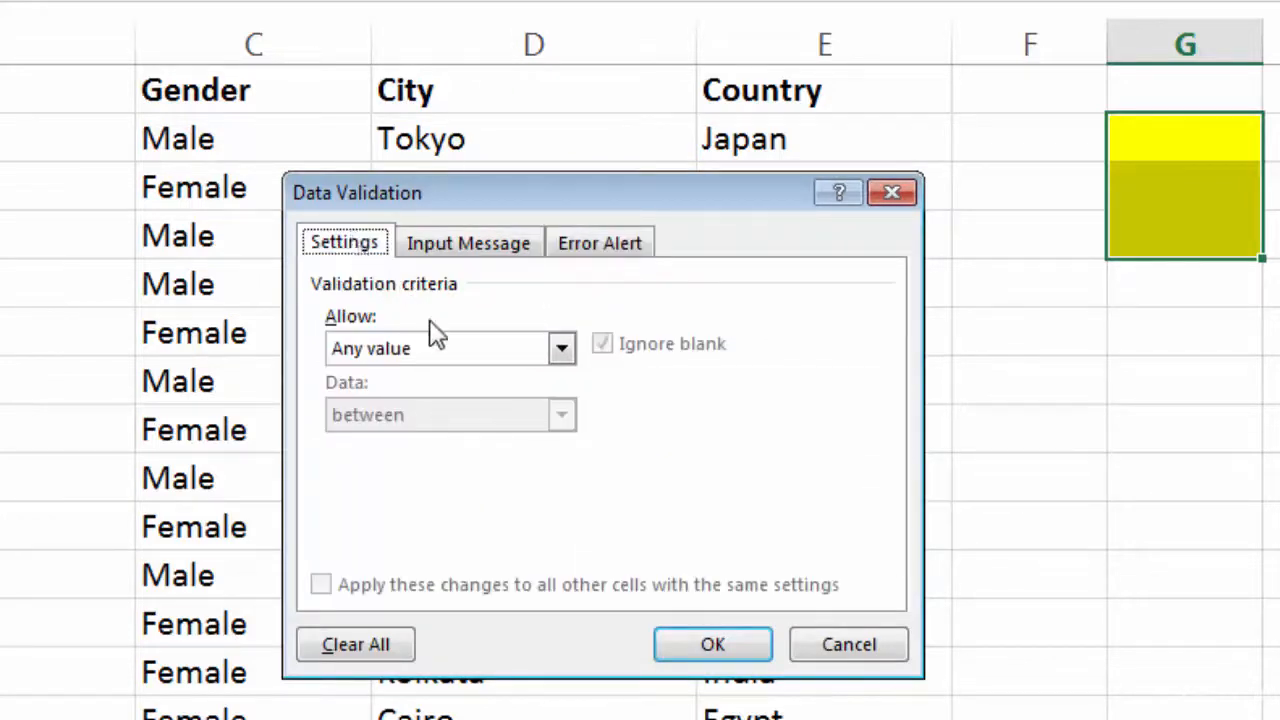
pyautogui.click(457, 352)
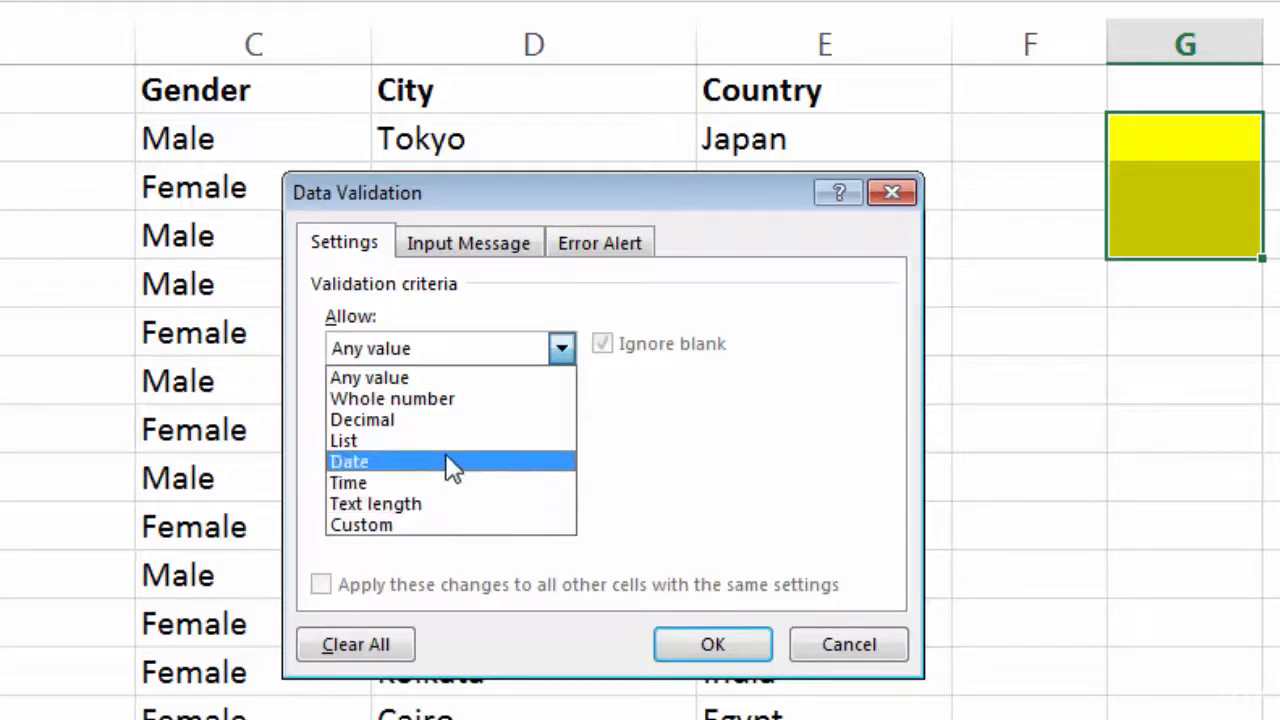
pyautogui.click(440, 400)
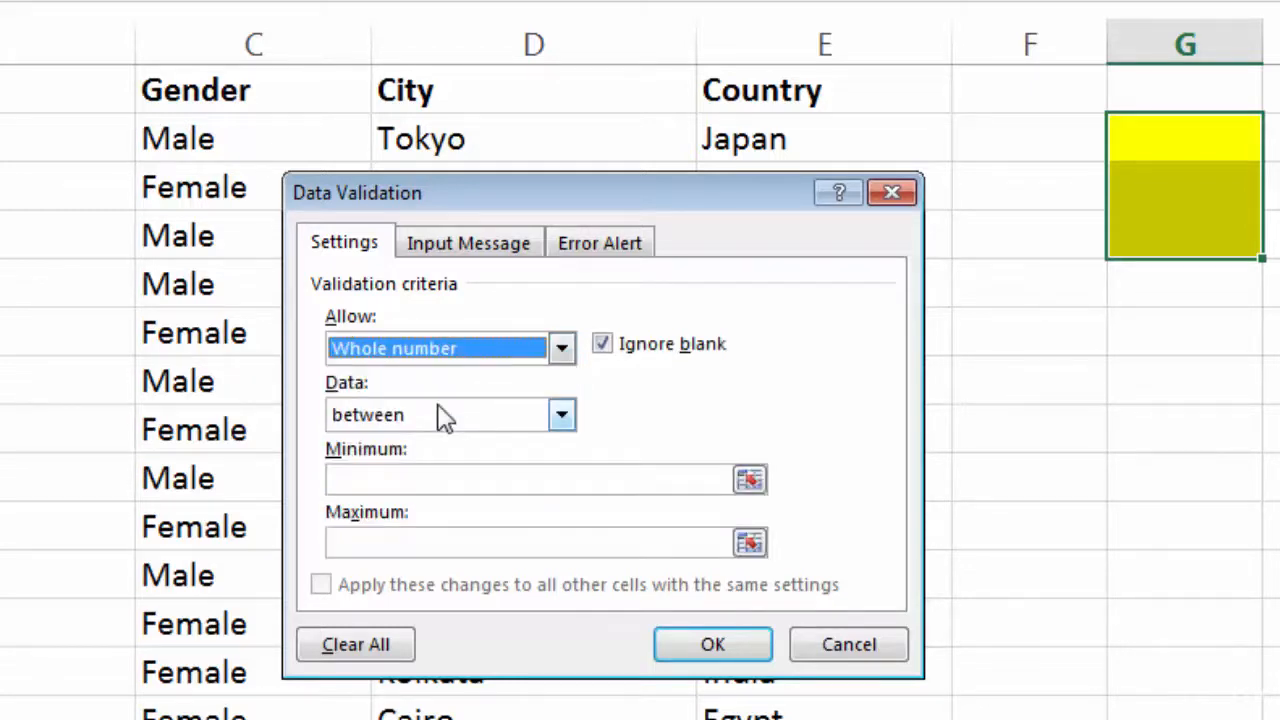
pyautogui.click(413, 481)
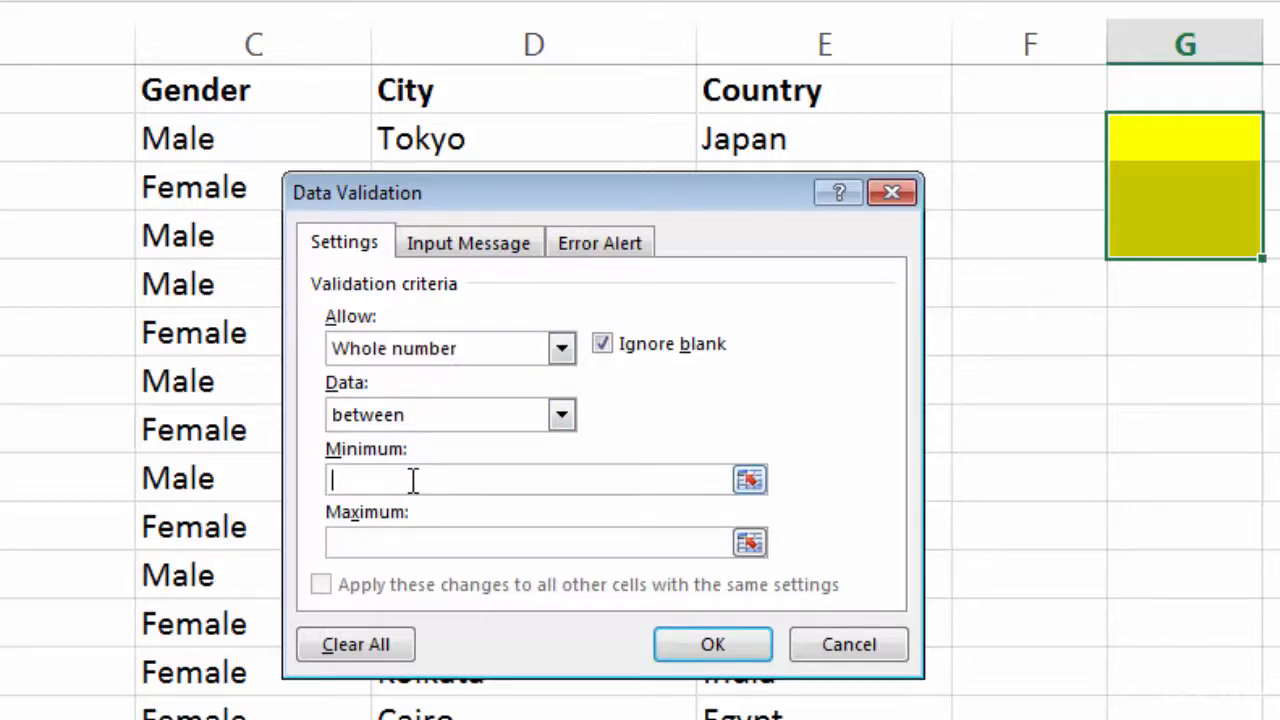
pyautogui.write('1')
pyautogui.click(382, 541)
pyautogui.write('10')
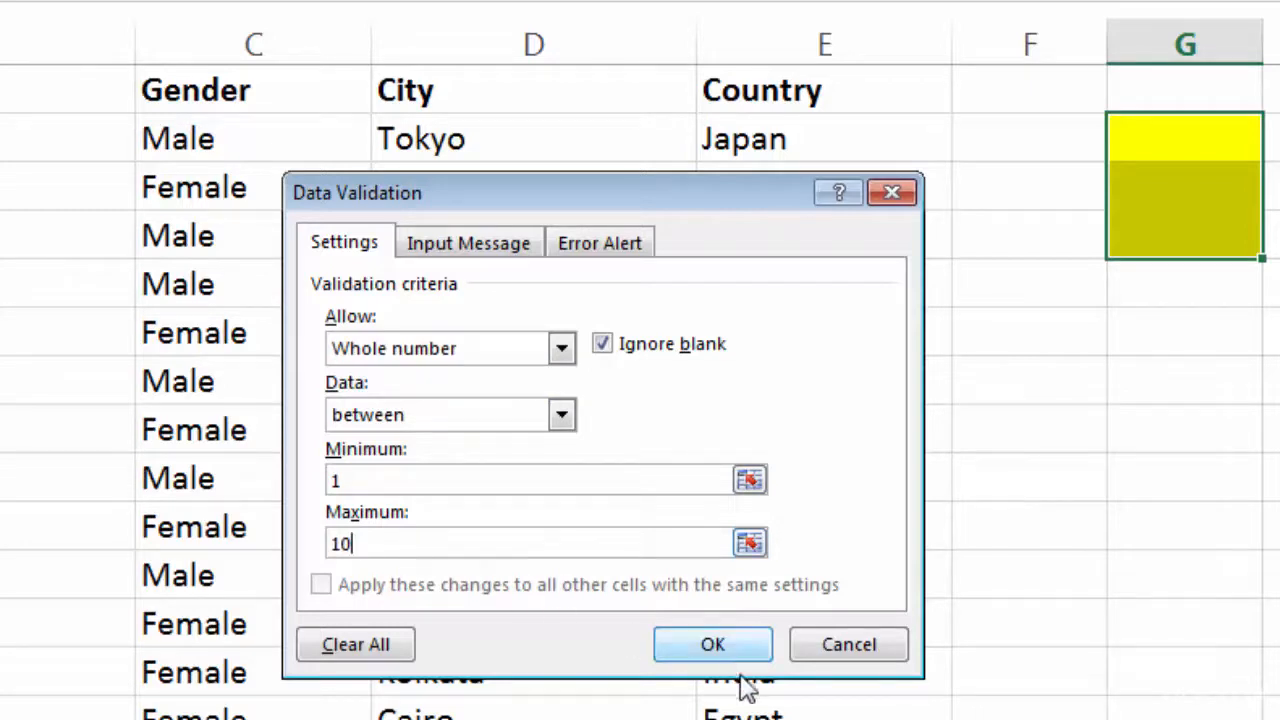
pyautogui.click(714, 644)
# - Try to enter 11 in G2 to test the whole-number rule, and dismiss the alert
pyautogui.click(1141, 134)
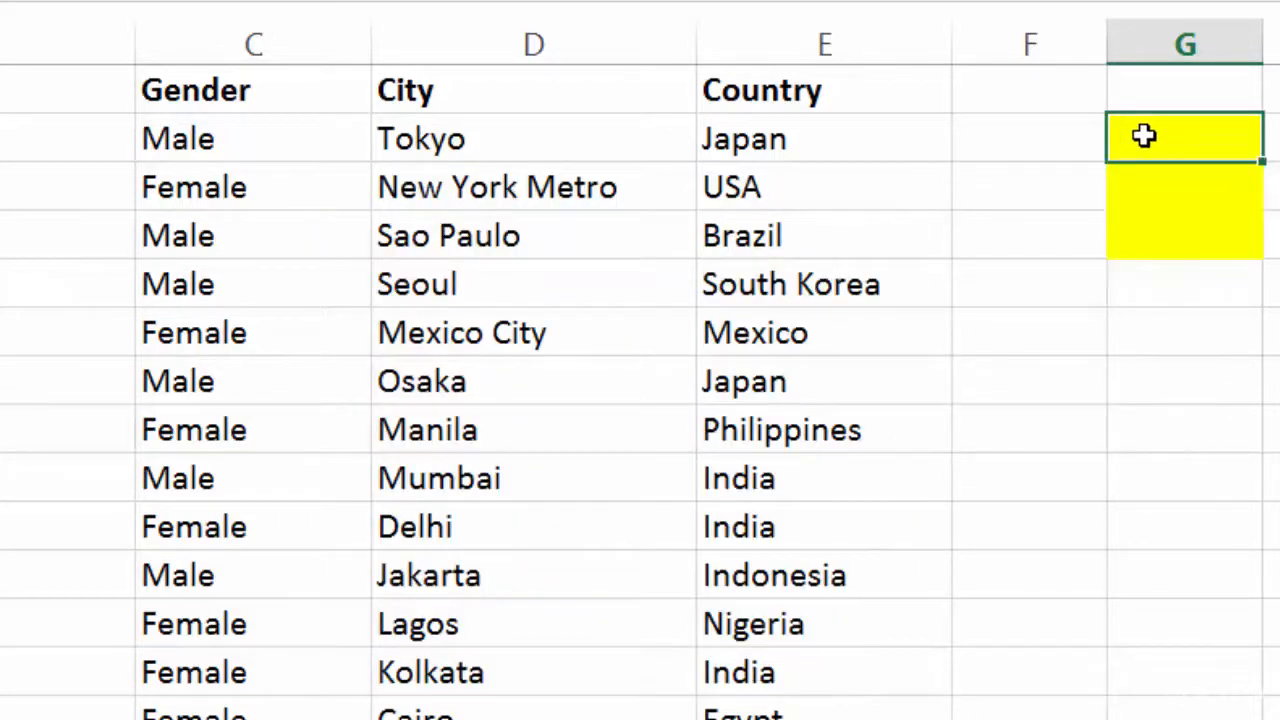
pyautogui.write('11')
pyautogui.press('Return')
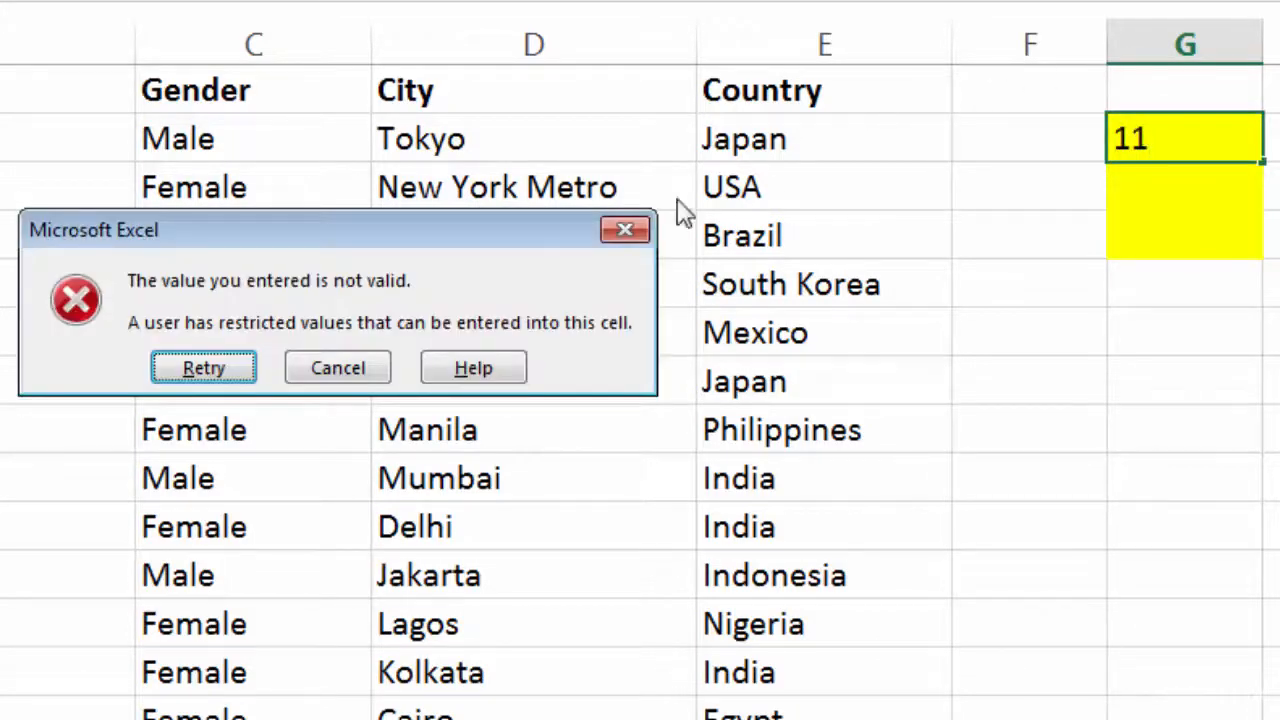
pyautogui.click(625, 232)
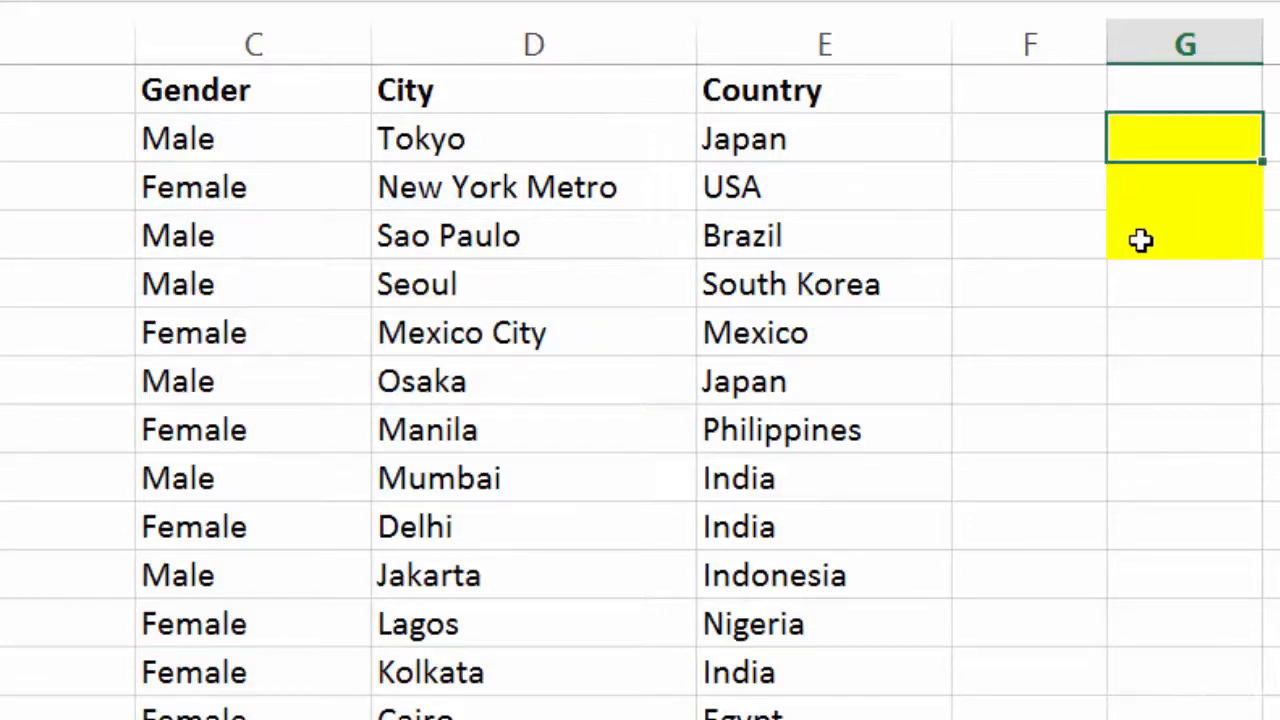
# - Change the validation of cells G2:G4 to allow only a text length between 1 and 5
pyautogui.moveTo(1140, 240); pyautogui.dragTo(1134, 149)
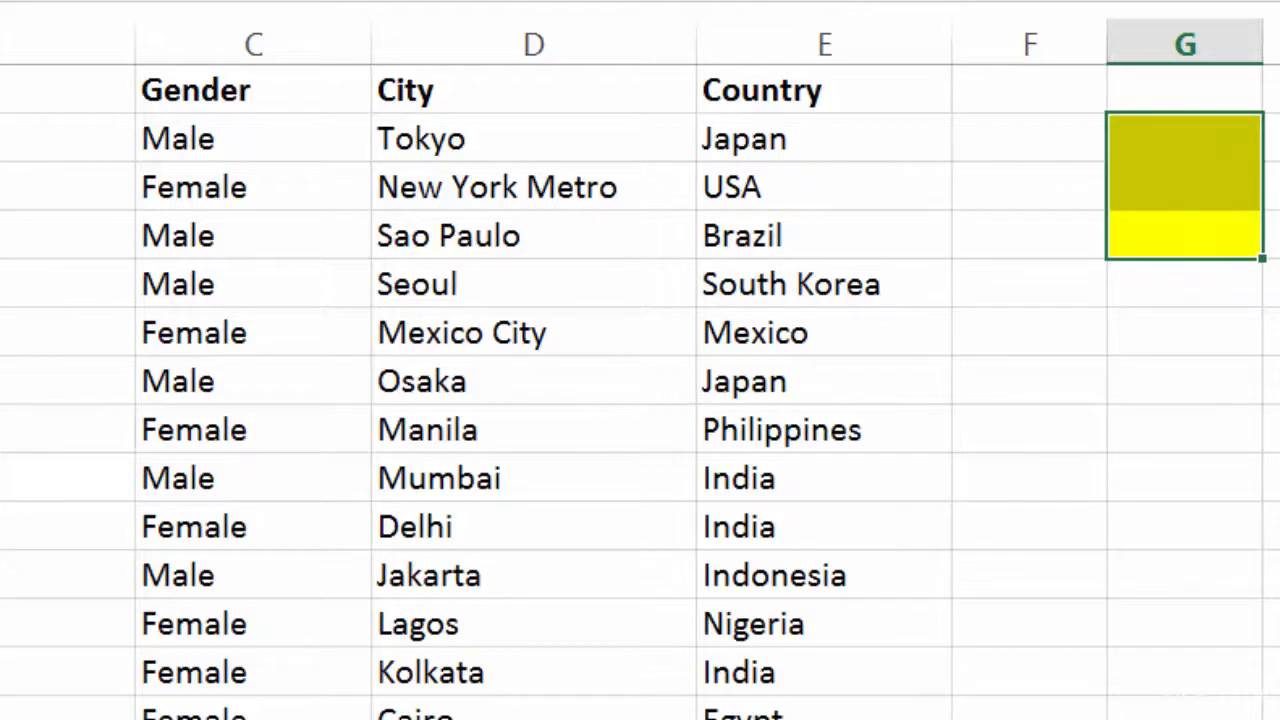
pyautogui.hotkey('alt', 'a')
pyautogui.press('v')
pyautogui.press('v')
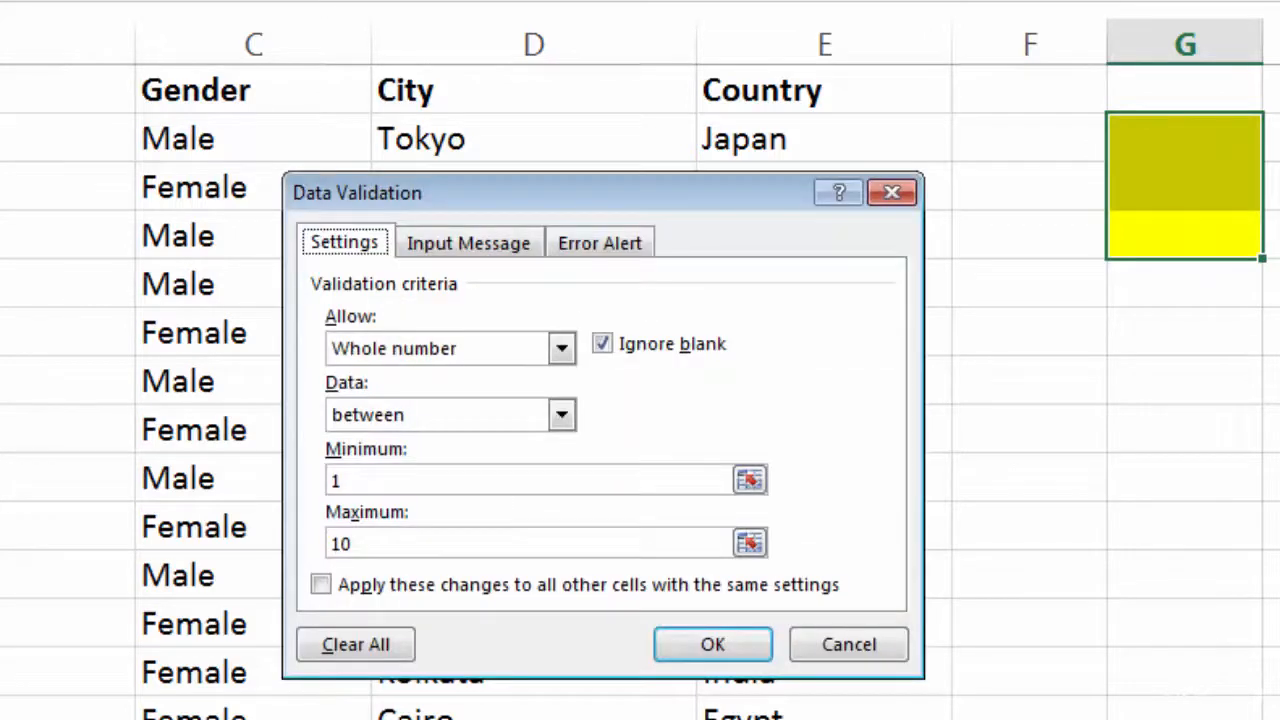
pyautogui.click(433, 350)
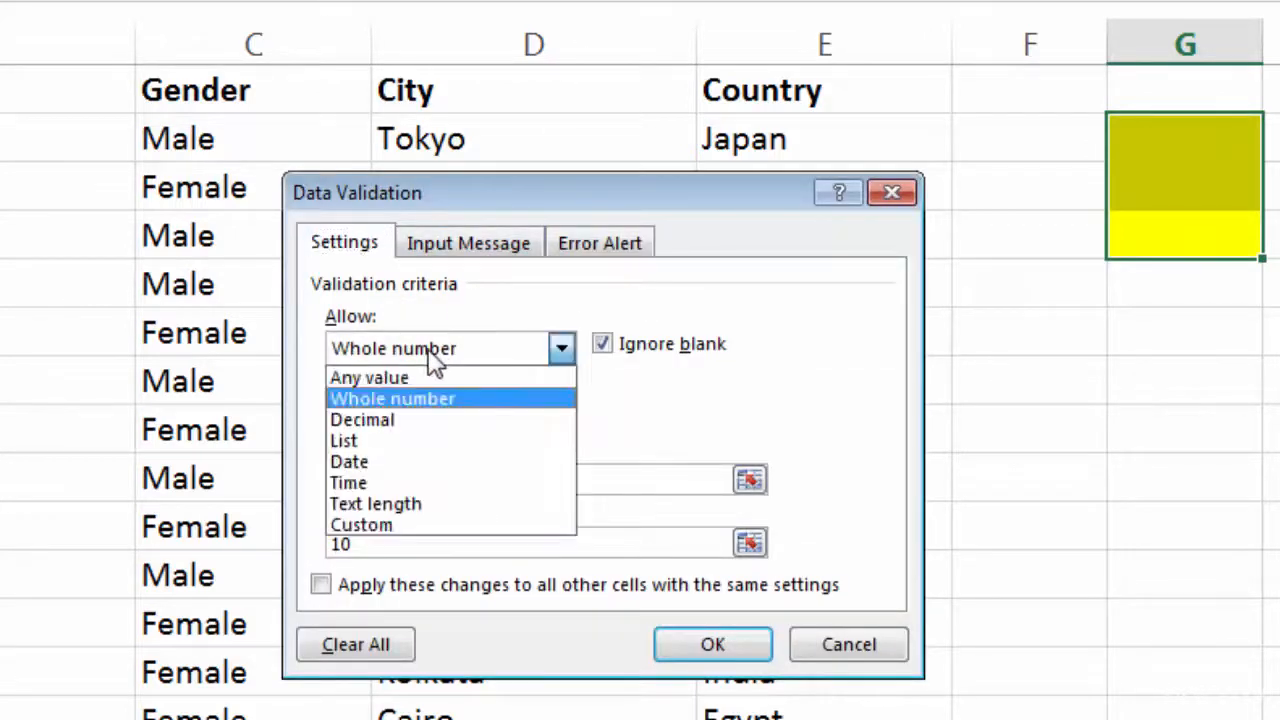
pyautogui.click(427, 420)
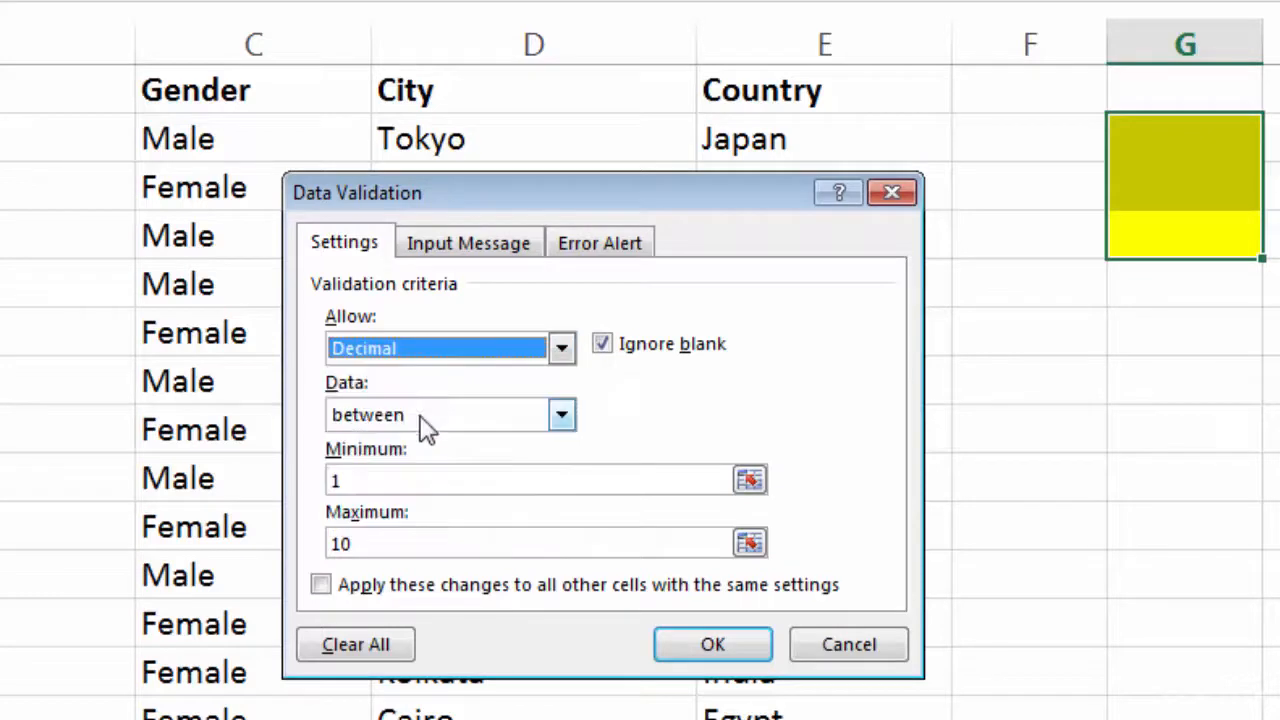
pyautogui.click(381, 347)
pyautogui.click(404, 505)
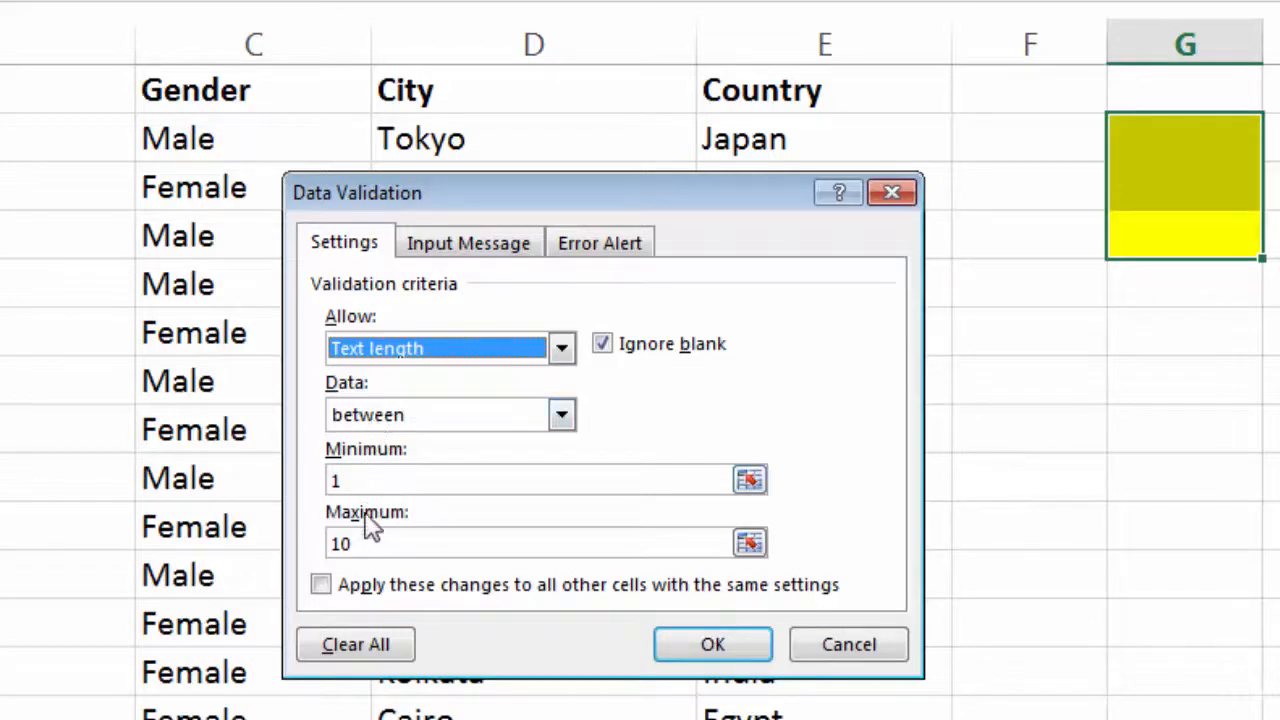
pyautogui.click(346, 542)
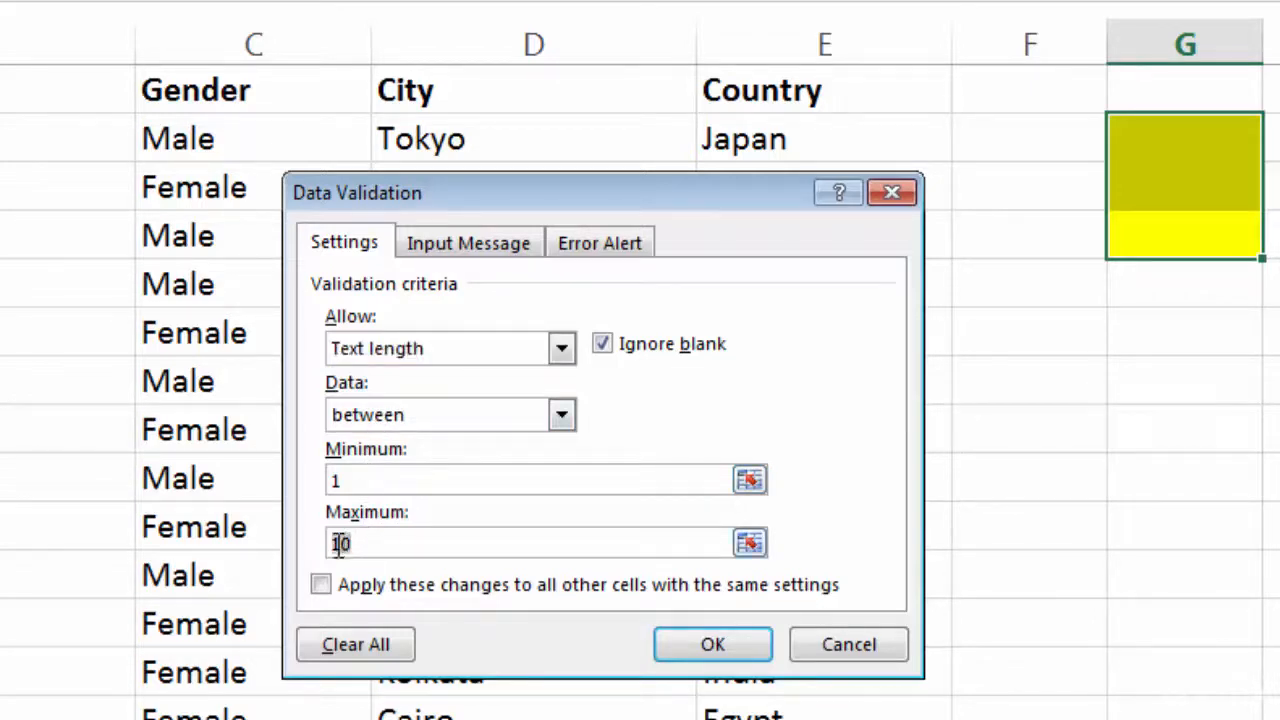
pyautogui.doubleClick(340, 543)
pyautogui.write('5')
pyautogui.click(707, 645)
# - Try to enter Testing in G2 to test the text length rule, and dismiss the alert
pyautogui.click(1143, 129)
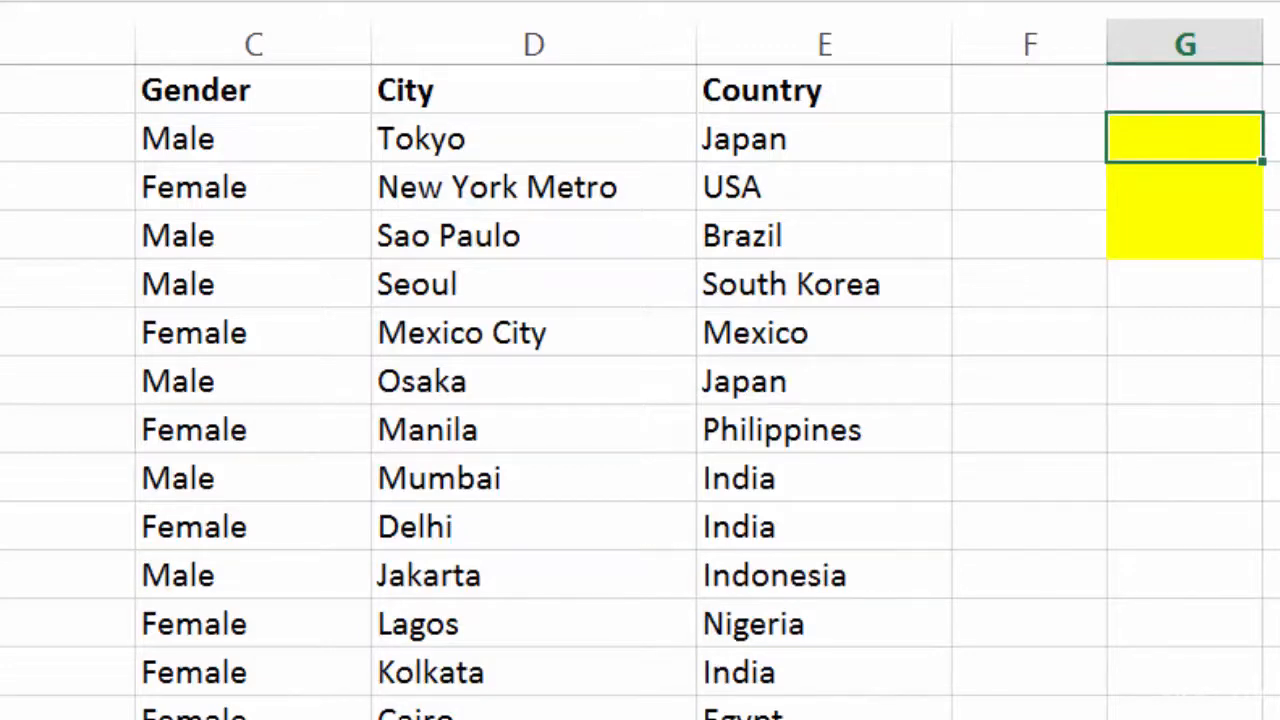
pyautogui.write('Test')
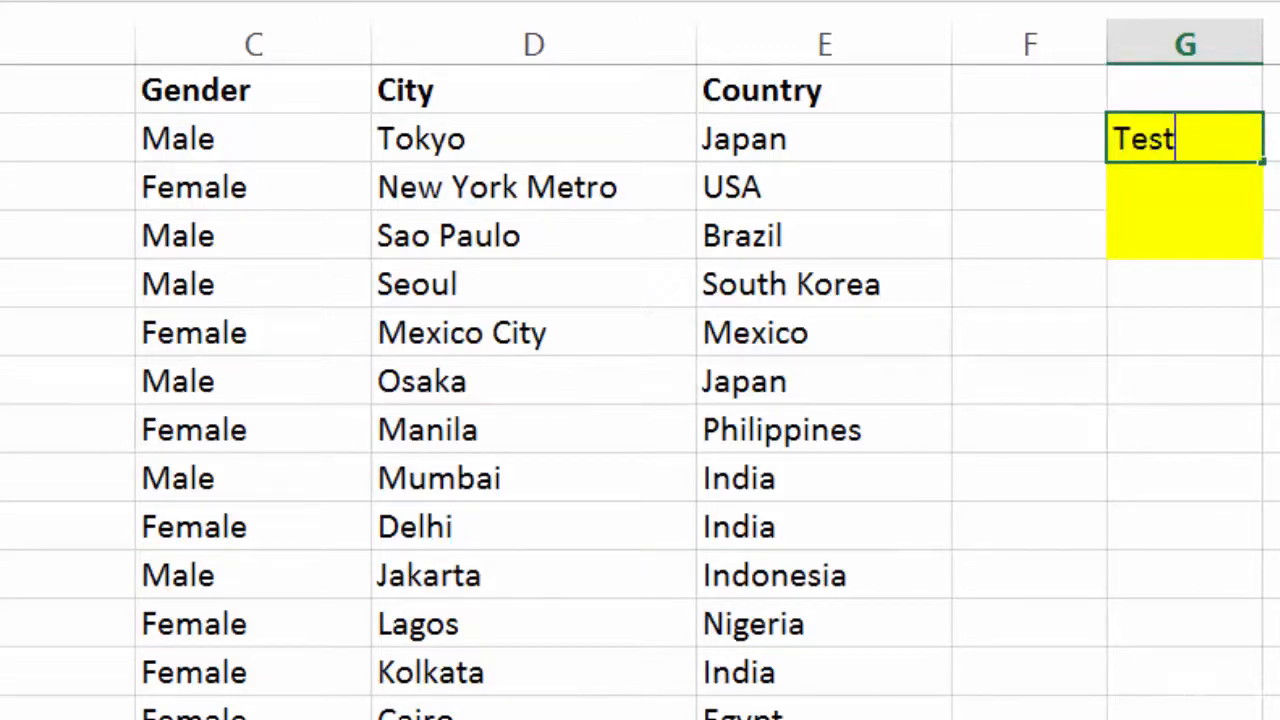
pyautogui.write('ing')
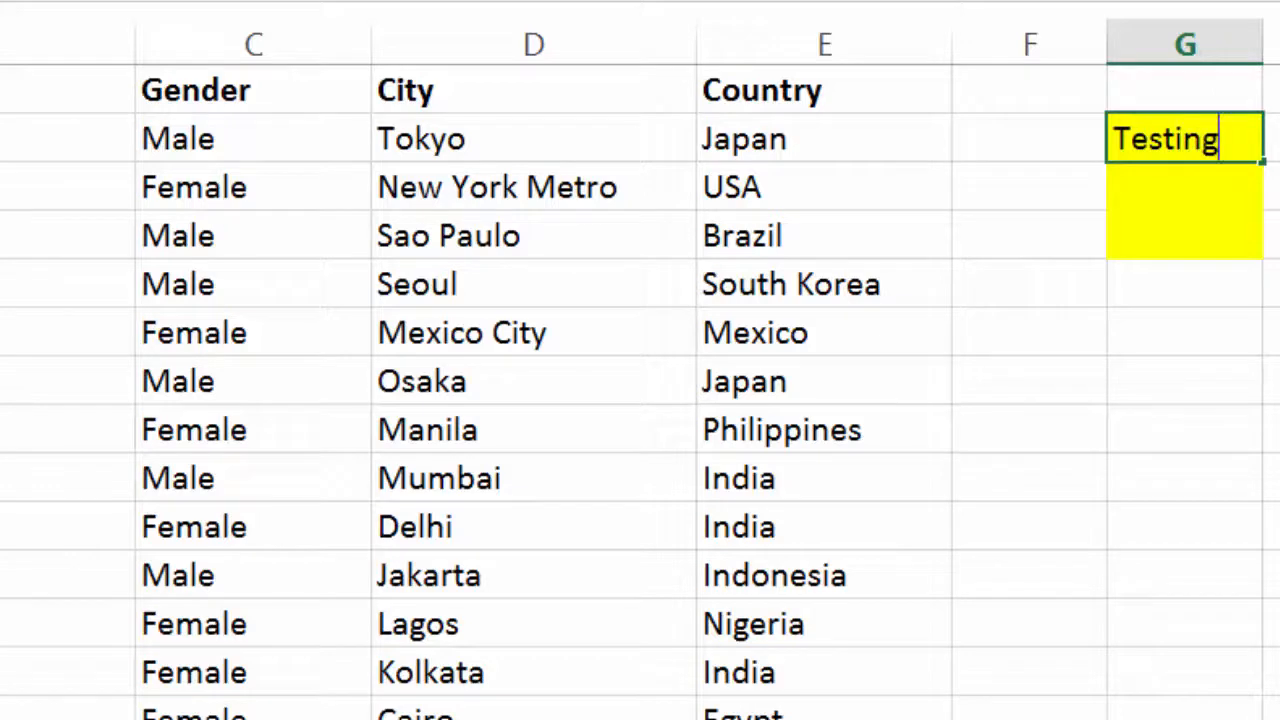
pyautogui.press('Return')
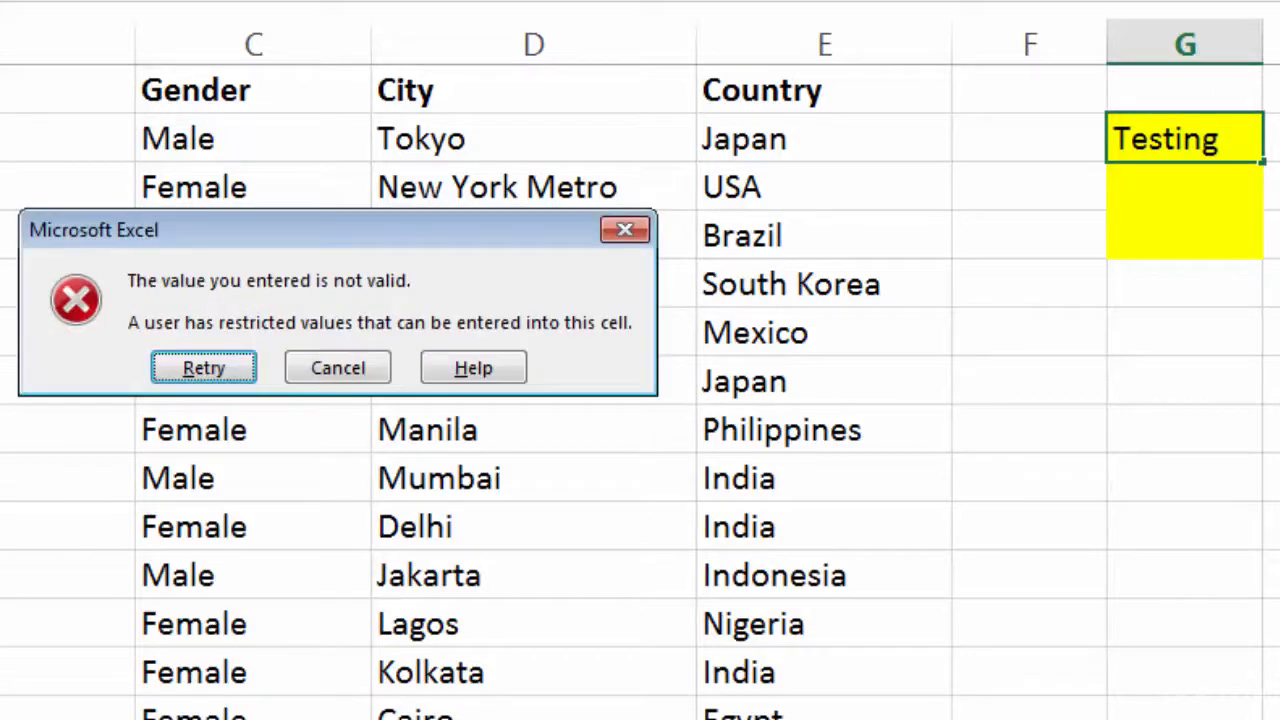
pyautogui.click(626, 236)
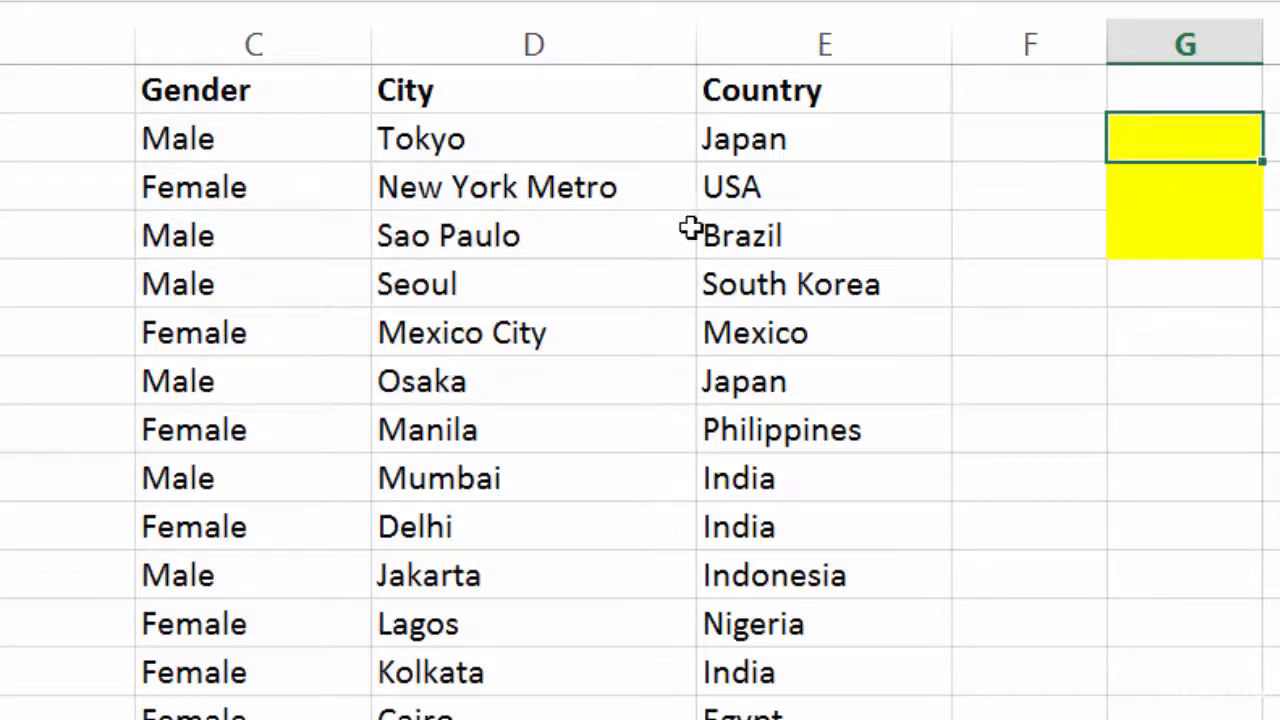
# - Select the yellow cells G2:G4
pyautogui.moveTo(1157, 243); pyautogui.dragTo(1163, 145)
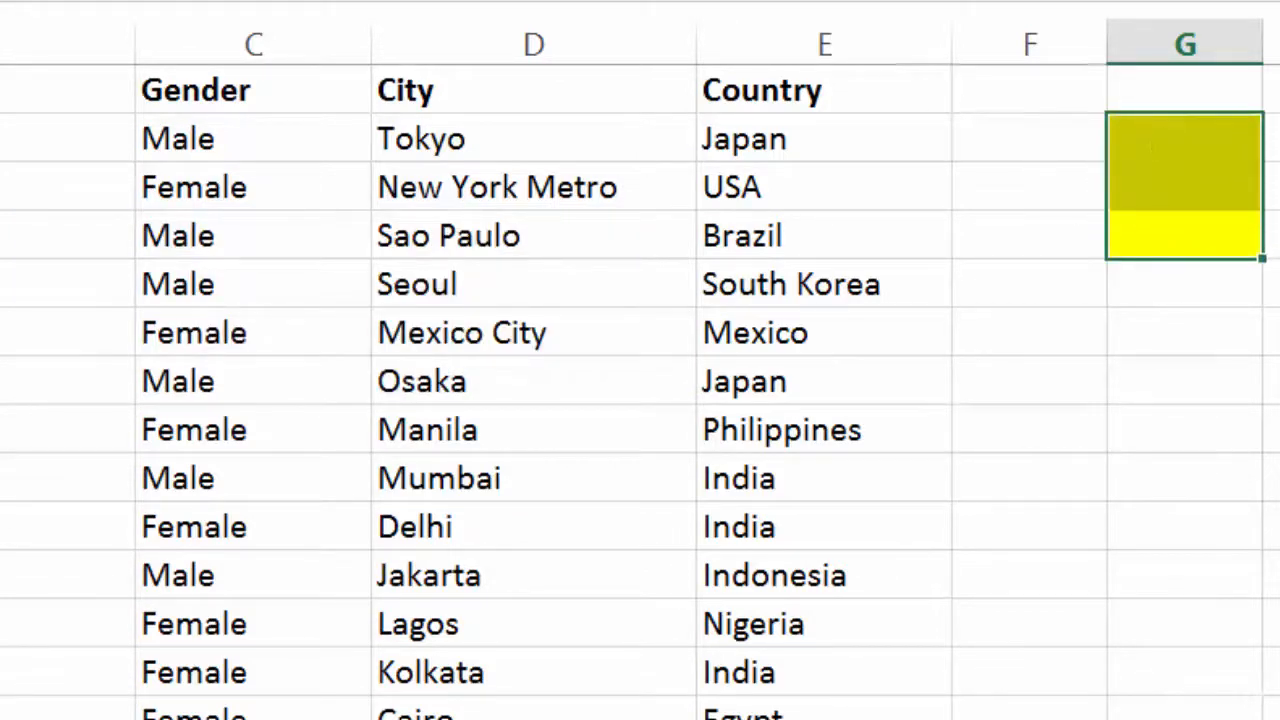